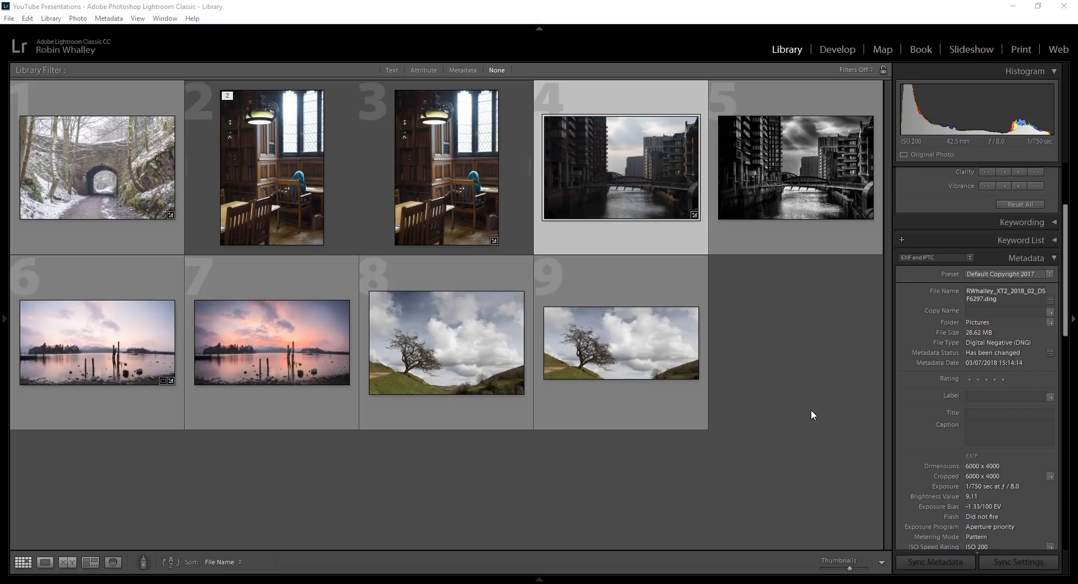
Open the river photo in Develop and place a near-vertical graduated filter covering the buildings on the image's left side.
{"action": "double_click", "coordinate": [631, 211]}
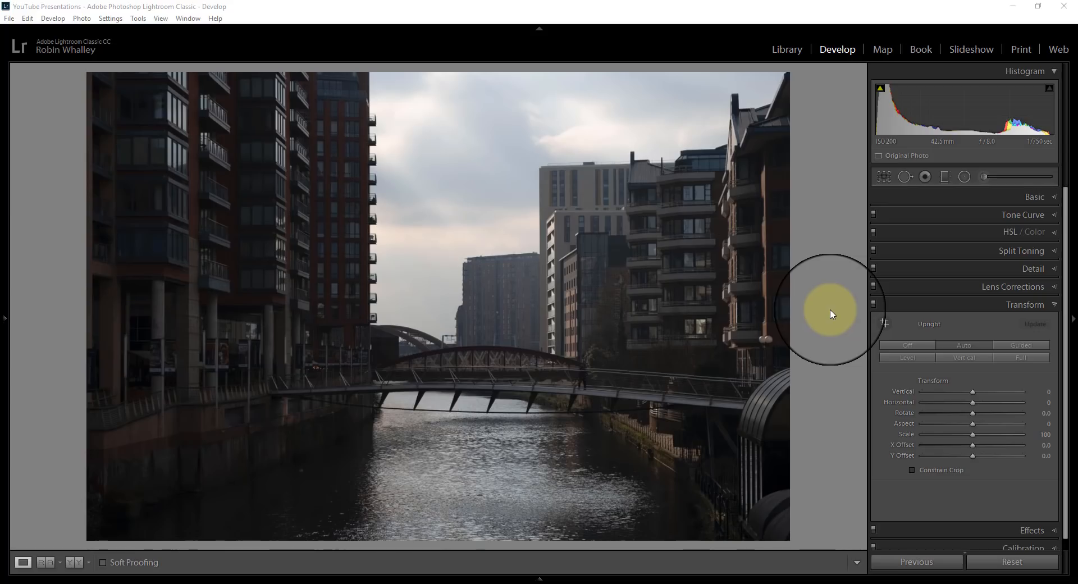
{"action": "left_click", "coordinate": [945, 177]}
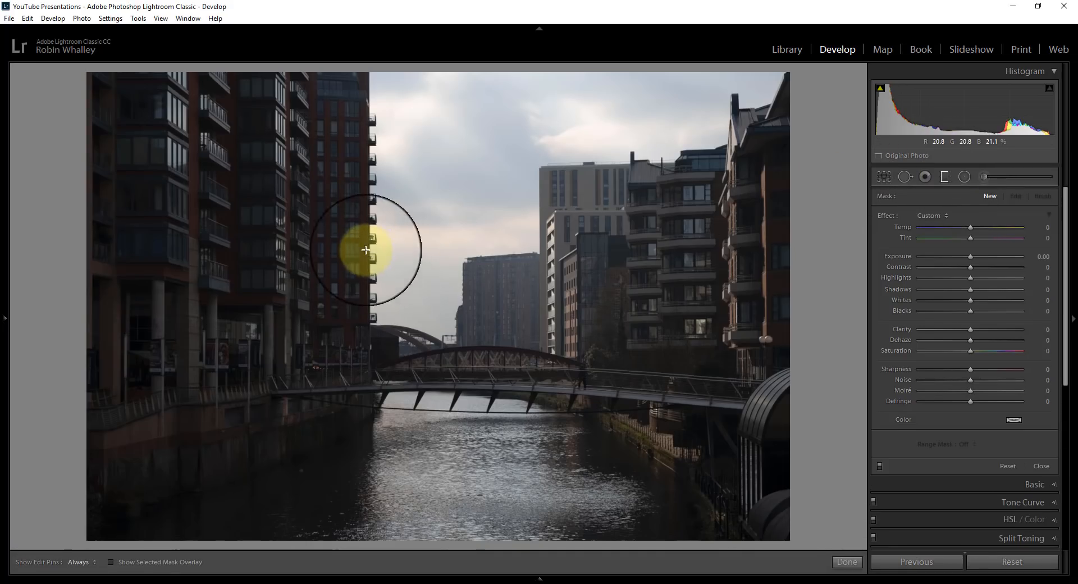
{"action": "mouse_move", "coordinate": [370, 253]}
{"action": "left_mouse_down"}
{"action": "mouse_move", "coordinate": [445, 248]}
{"action": "mouse_move", "coordinate": [387, 244]}
{"action": "left_mouse_up"}
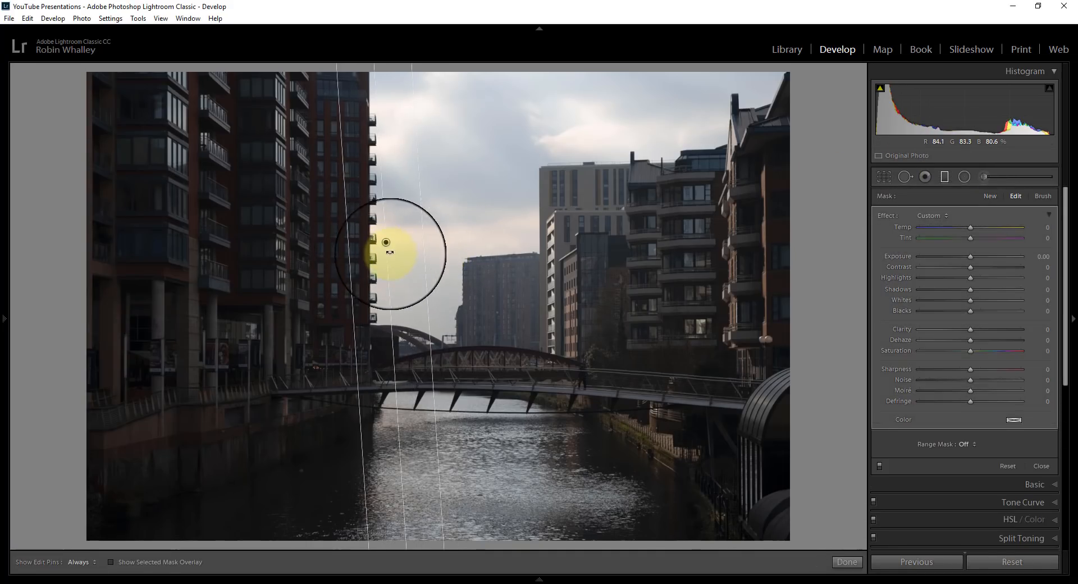
{"action": "left_click_drag", "start_coordinate": [391, 313], "coordinate": [385, 319]}
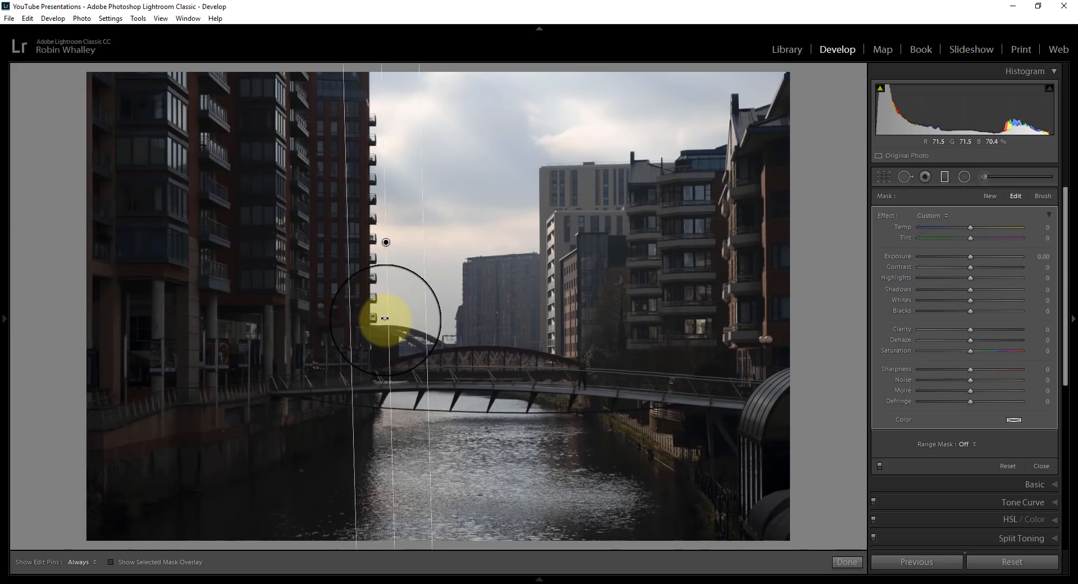
Display the mask overlay, erase the sky beside the left tower with a size 16.1, feather 0 Auto Mask brush, and hide the overlay.
{"action": "left_click", "coordinate": [119, 563]}
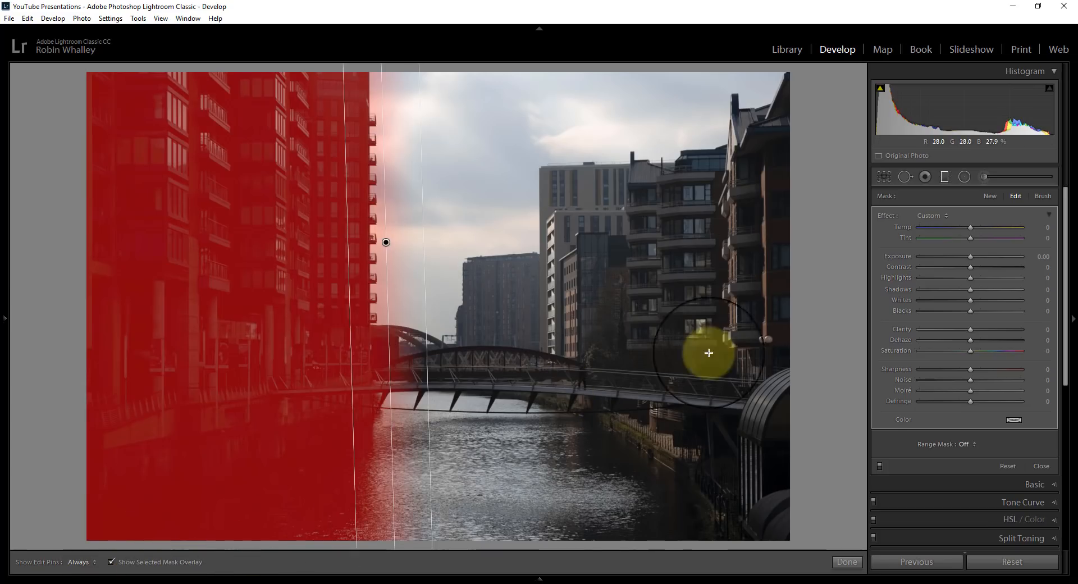
{"action": "left_click", "coordinate": [1043, 196]}
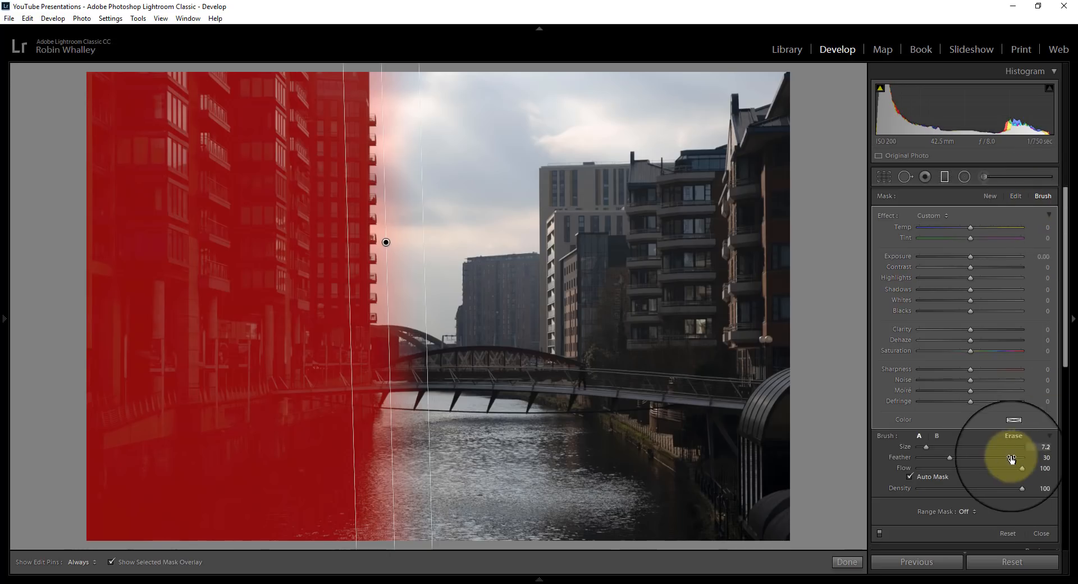
{"action": "left_click", "coordinate": [1013, 436]}
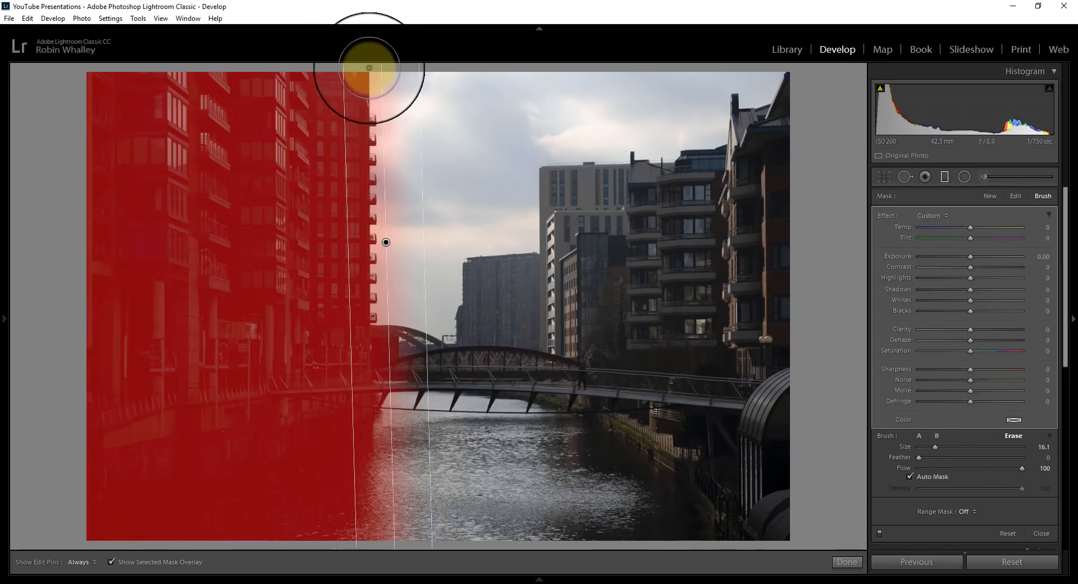
{"action": "key", "text": "h"}
{"action": "mouse_move", "coordinate": [381, 123]}
{"action": "left_mouse_down"}
{"action": "mouse_move", "coordinate": [385, 293]}
{"action": "mouse_move", "coordinate": [396, 307]}
{"action": "left_mouse_up"}
{"action": "key", "text": "h"}
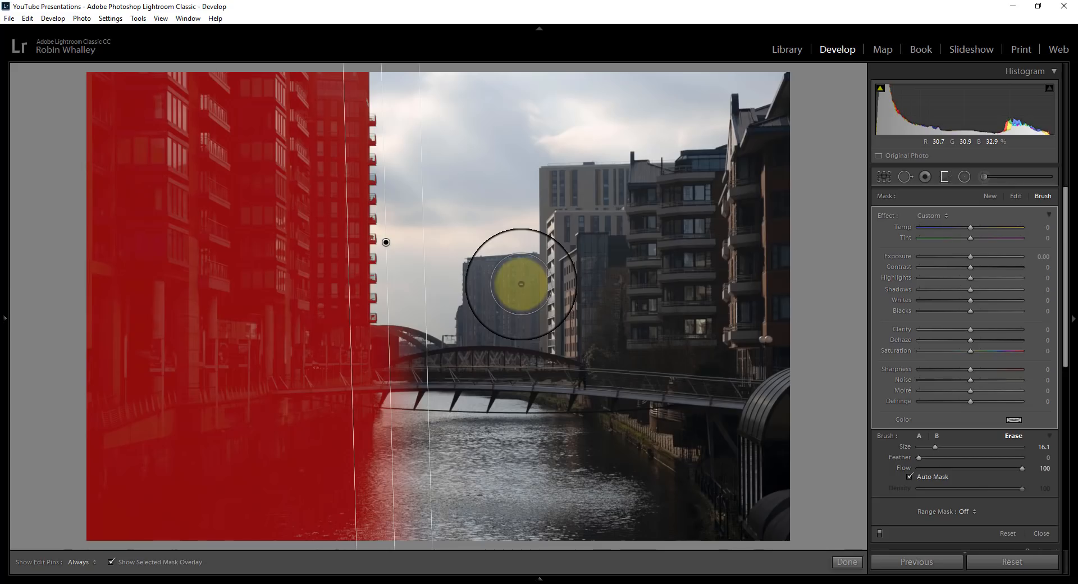
{"action": "left_click", "coordinate": [112, 562]}
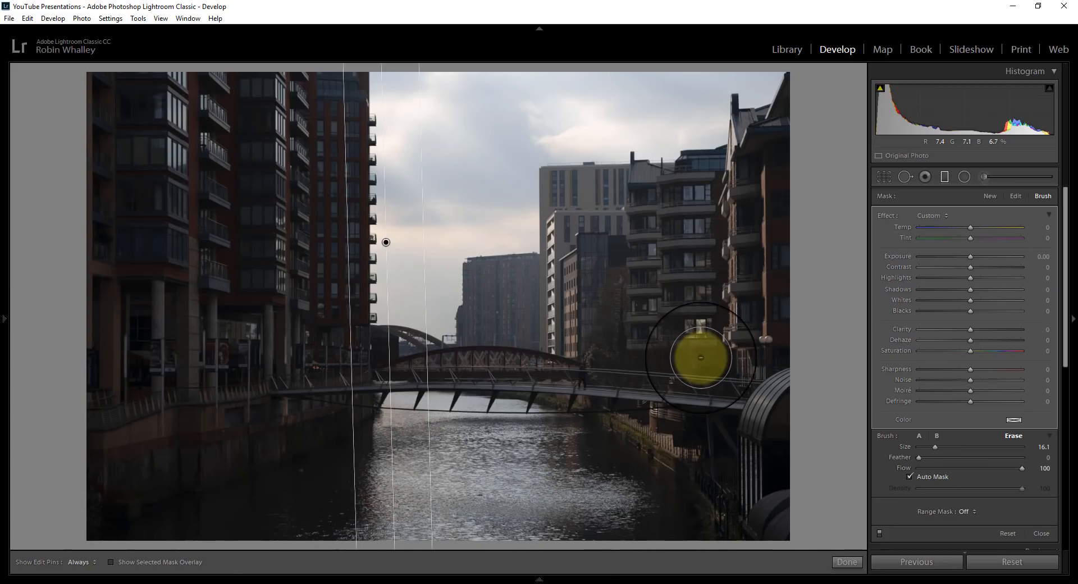
Set the left filter's Exposure to 1.01, Contrast to 74, Shadows to 78, Clarity to 35 and Dehaze to 22.
{"action": "left_click_drag", "start_coordinate": [970, 290], "coordinate": [1010, 290]}
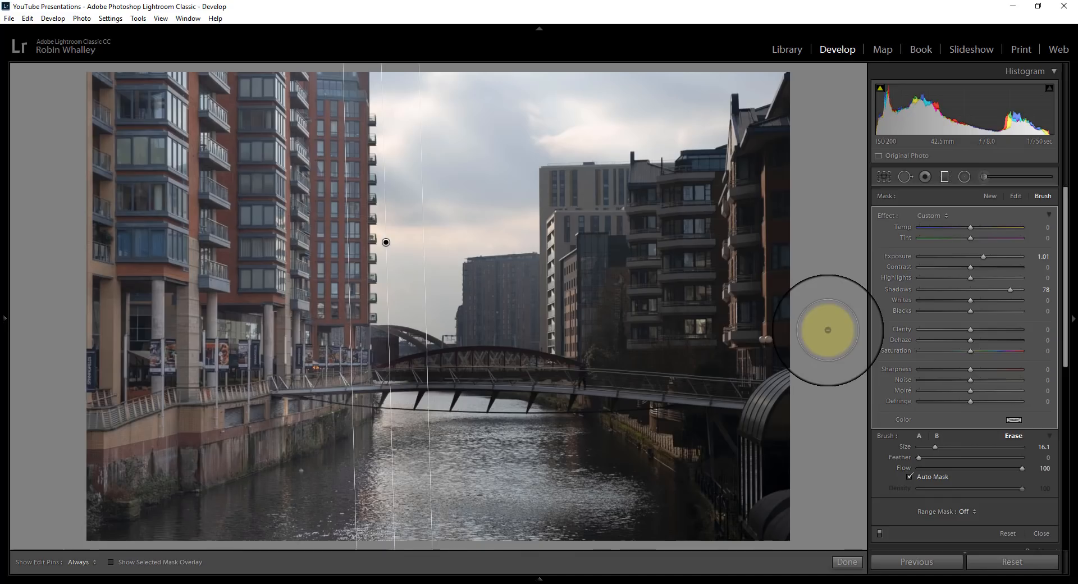
{"action": "left_click_drag", "start_coordinate": [971, 267], "coordinate": [1009, 268]}
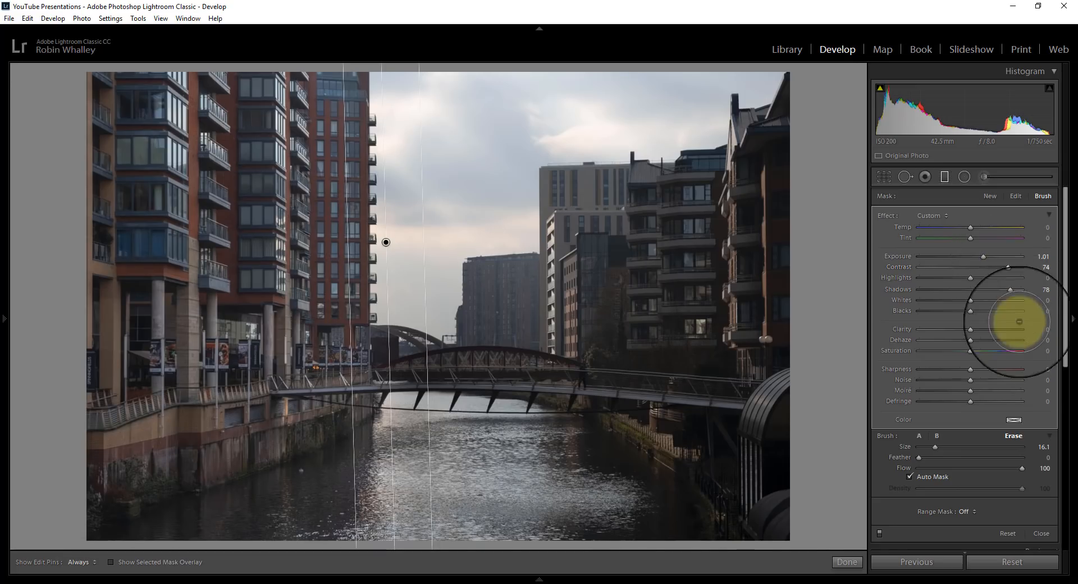
{"action": "left_click_drag", "start_coordinate": [971, 329], "coordinate": [993, 330]}
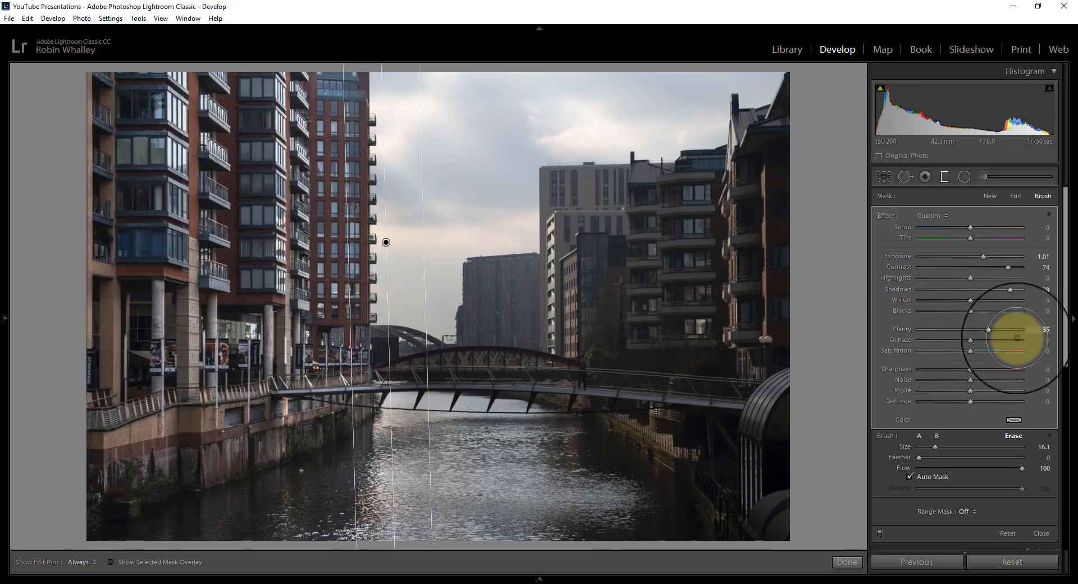
{"action": "left_click_drag", "start_coordinate": [972, 340], "coordinate": [984, 340]}
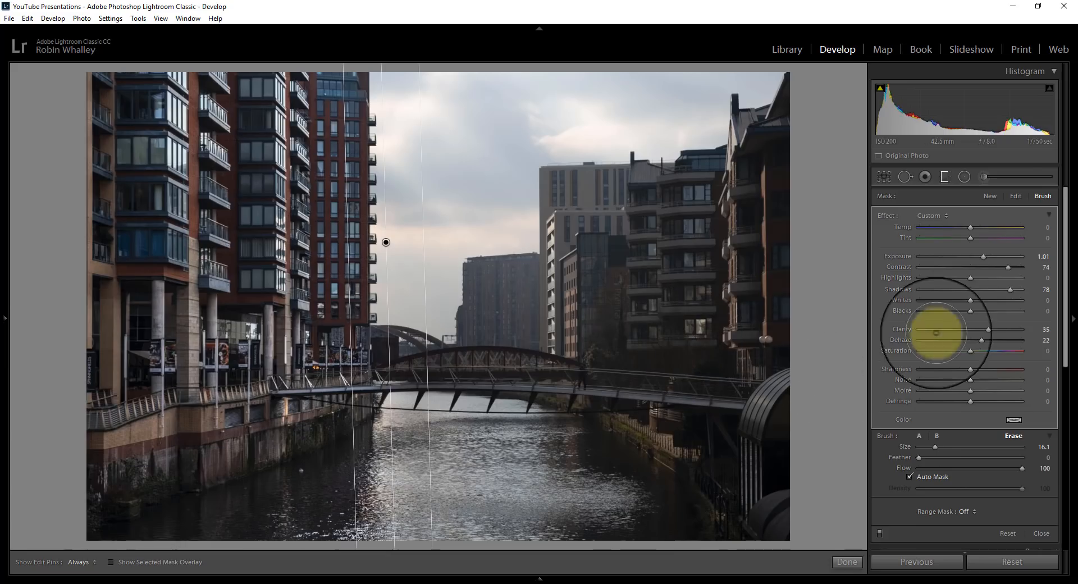
Add a second, vertical graduated filter fading from the right-hand buildings toward the centre and show its mask overlay.
{"action": "left_click", "coordinate": [991, 196]}
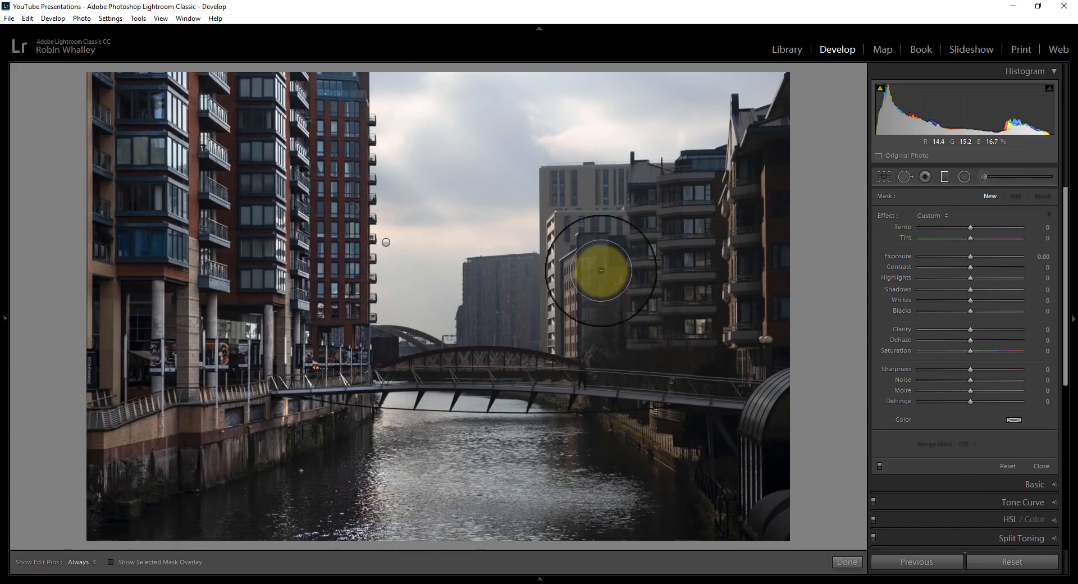
{"action": "left_click_drag", "start_coordinate": [651, 270], "coordinate": [433, 267]}
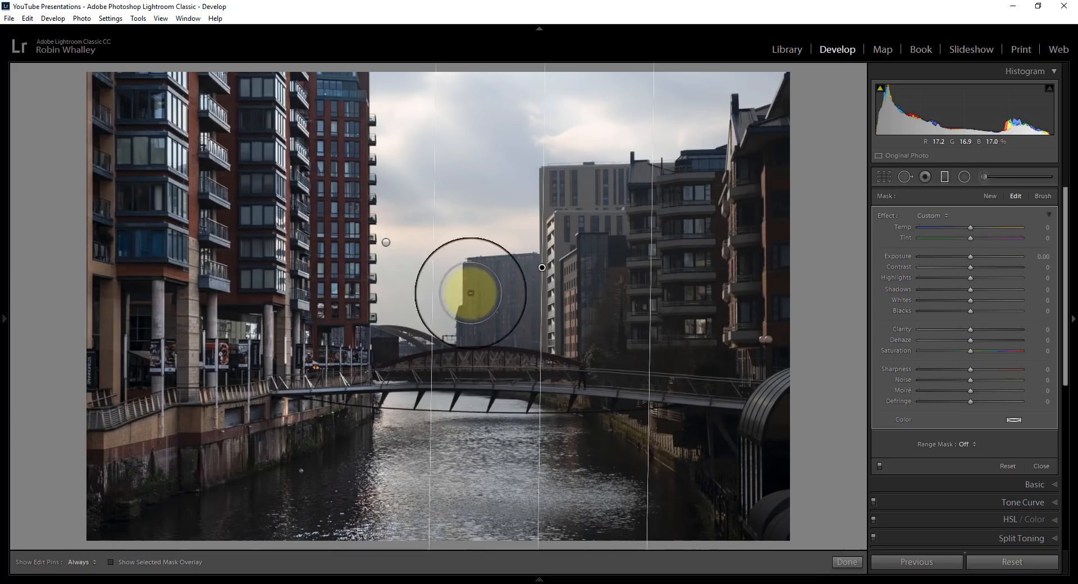
{"action": "left_click", "coordinate": [110, 562]}
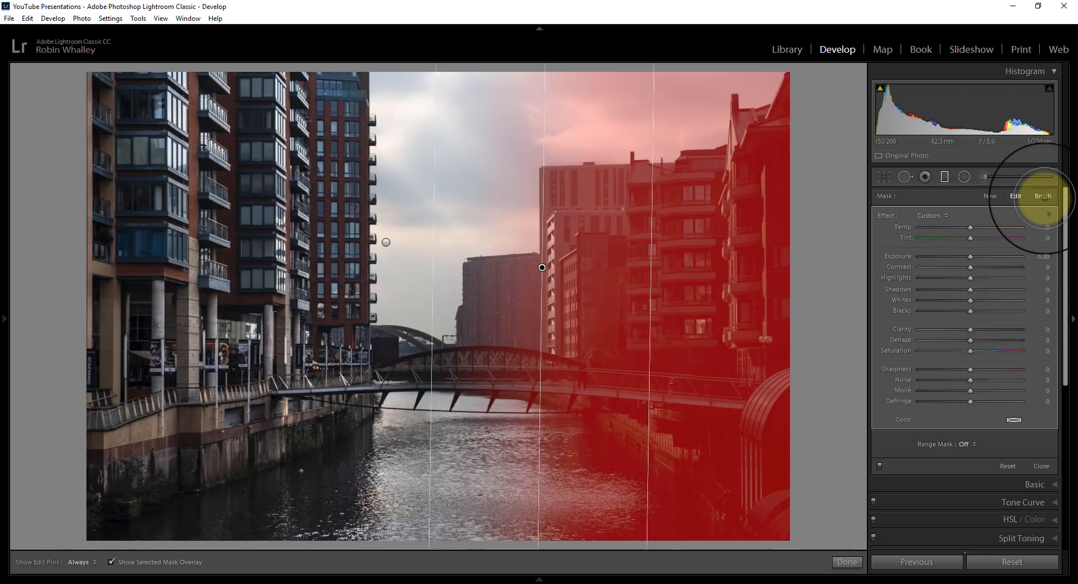
Erase the sky above the right-hand buildings from the second filter's mask with the size 16.1 Auto Mask erase brush.
{"action": "left_click", "coordinate": [1043, 196]}
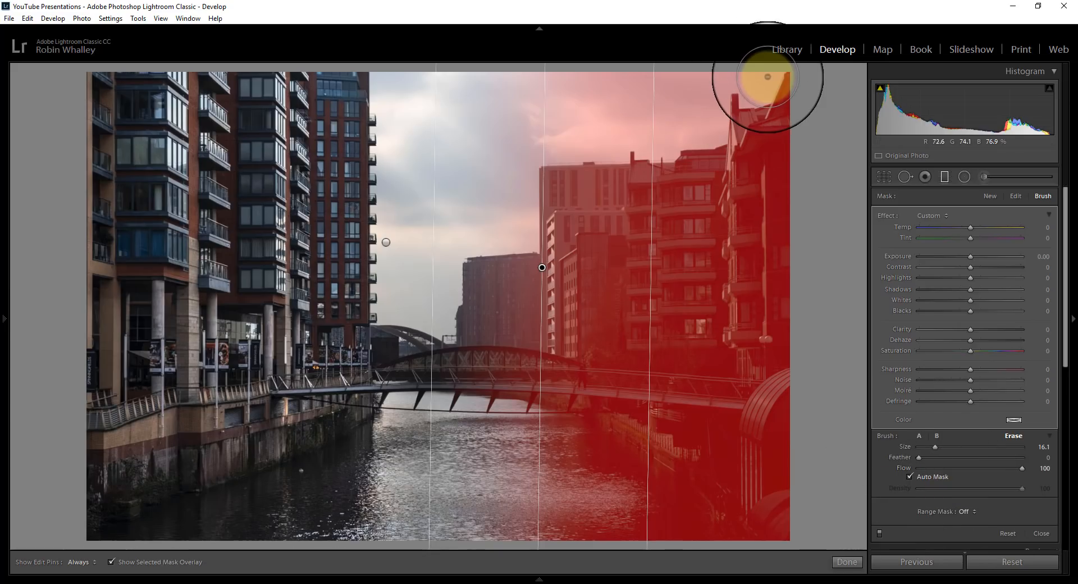
{"action": "key", "text": "h"}
{"action": "mouse_move", "coordinate": [766, 85]}
{"action": "left_mouse_down"}
{"action": "mouse_move", "coordinate": [568, 96]}
{"action": "mouse_move", "coordinate": [592, 108]}
{"action": "mouse_move", "coordinate": [535, 141]}
{"action": "mouse_move", "coordinate": [513, 116]}
{"action": "mouse_move", "coordinate": [457, 89]}
{"action": "mouse_move", "coordinate": [479, 118]}
{"action": "mouse_move", "coordinate": [446, 162]}
{"action": "mouse_move", "coordinate": [544, 108]}
{"action": "mouse_move", "coordinate": [520, 173]}
{"action": "mouse_move", "coordinate": [519, 221]}
{"action": "mouse_move", "coordinate": [450, 233]}
{"action": "mouse_move", "coordinate": [479, 161]}
{"action": "mouse_move", "coordinate": [544, 116]}
{"action": "mouse_move", "coordinate": [556, 137]}
{"action": "mouse_move", "coordinate": [624, 142]}
{"action": "mouse_move", "coordinate": [668, 121]}
{"action": "mouse_move", "coordinate": [664, 137]}
{"action": "mouse_move", "coordinate": [706, 116]}
{"action": "mouse_move", "coordinate": [713, 128]}
{"action": "mouse_move", "coordinate": [657, 113]}
{"action": "mouse_move", "coordinate": [558, 144]}
{"action": "mouse_move", "coordinate": [519, 109]}
{"action": "left_mouse_up"}
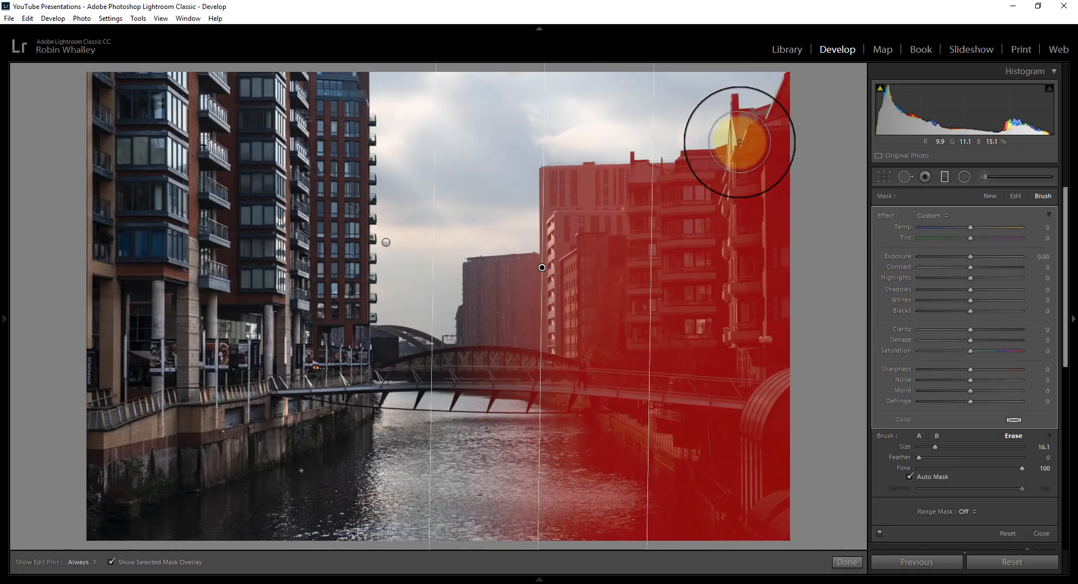
Paint the mask back onto the right-hand building's roof edge using brush A at size 6.1, feather 30, with Auto Mask.
{"action": "left_click", "coordinate": [920, 436]}
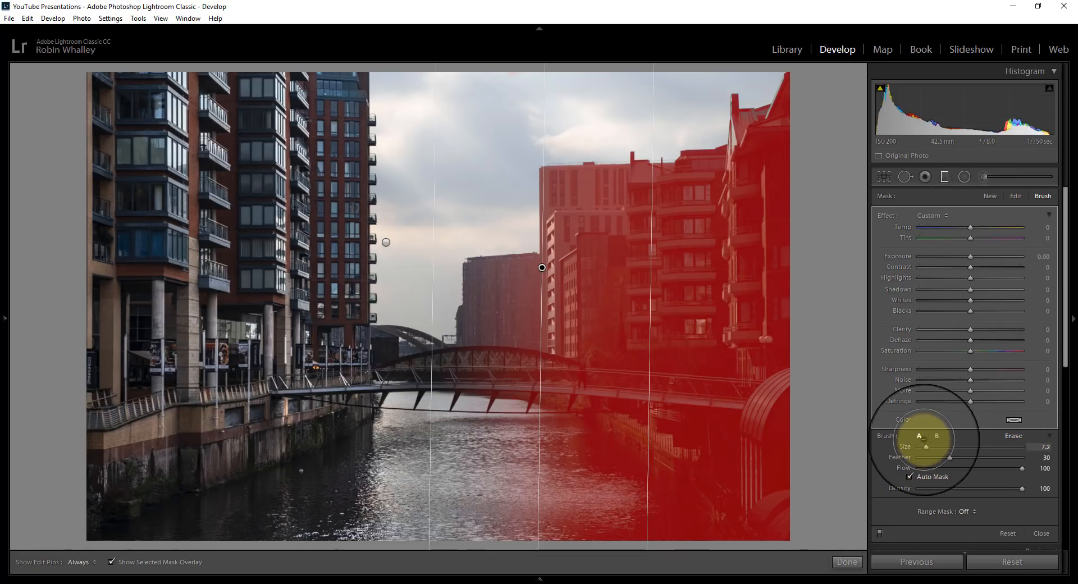
{"action": "left_click_drag", "start_coordinate": [927, 448], "coordinate": [925, 448]}
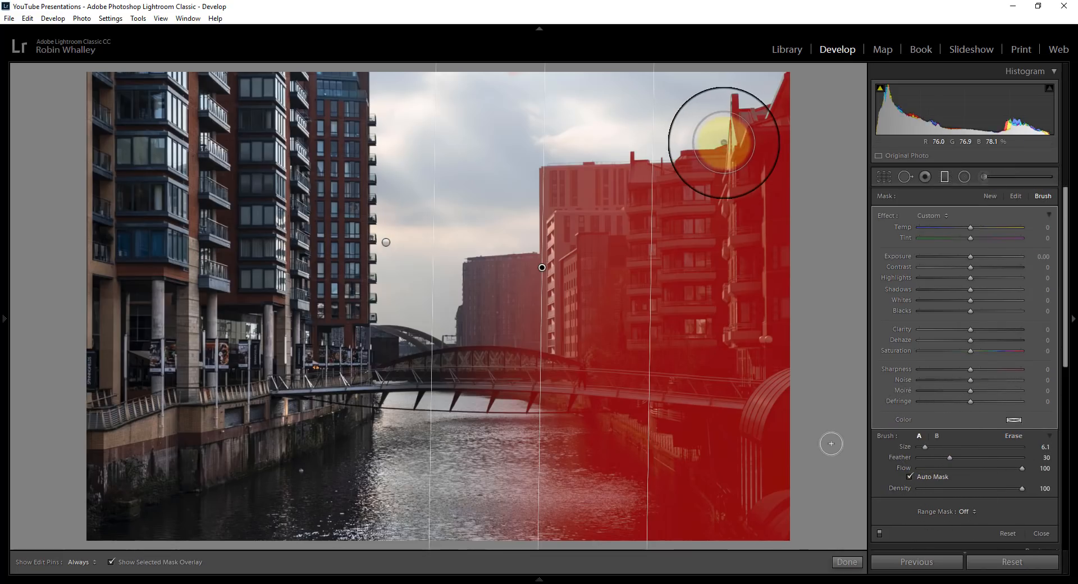
{"action": "key", "text": "h"}
{"action": "mouse_move", "coordinate": [732, 164]}
{"action": "left_mouse_down"}
{"action": "mouse_move", "coordinate": [741, 121]}
{"action": "mouse_move", "coordinate": [753, 127]}
{"action": "mouse_move", "coordinate": [787, 107]}
{"action": "mouse_move", "coordinate": [792, 84]}
{"action": "mouse_move", "coordinate": [773, 115]}
{"action": "mouse_move", "coordinate": [729, 130]}
{"action": "left_mouse_up"}
Clean the remaining sky around the right-hand rooftops out of the mask with a size 7.2 erase brush, and hide the overlay.
{"action": "left_click", "coordinate": [1013, 435]}
{"action": "key", "text": "h"}
{"action": "left_click_drag", "start_coordinate": [929, 446], "coordinate": [921, 447]}
{"action": "mouse_move", "coordinate": [689, 106]}
{"action": "left_mouse_down"}
{"action": "mouse_move", "coordinate": [715, 132]}
{"action": "mouse_move", "coordinate": [691, 107]}
{"action": "mouse_move", "coordinate": [1074, 35]}
{"action": "mouse_move", "coordinate": [998, 60]}
{"action": "left_mouse_up"}
{"action": "left_click", "coordinate": [111, 561]}
{"action": "left_click", "coordinate": [397, 408]}
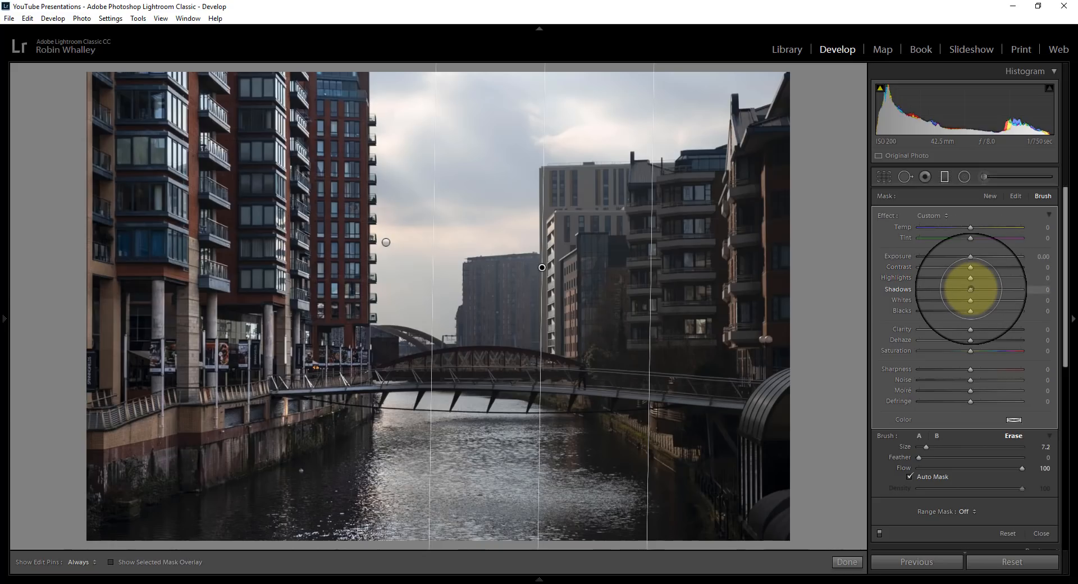
Set the right filter's Exposure to 0.48, Contrast to 60, Shadows to 66, Clarity to 29 and Dehaze to 16, and finish the filter.
{"action": "left_click_drag", "start_coordinate": [971, 289], "coordinate": [1004, 289]}
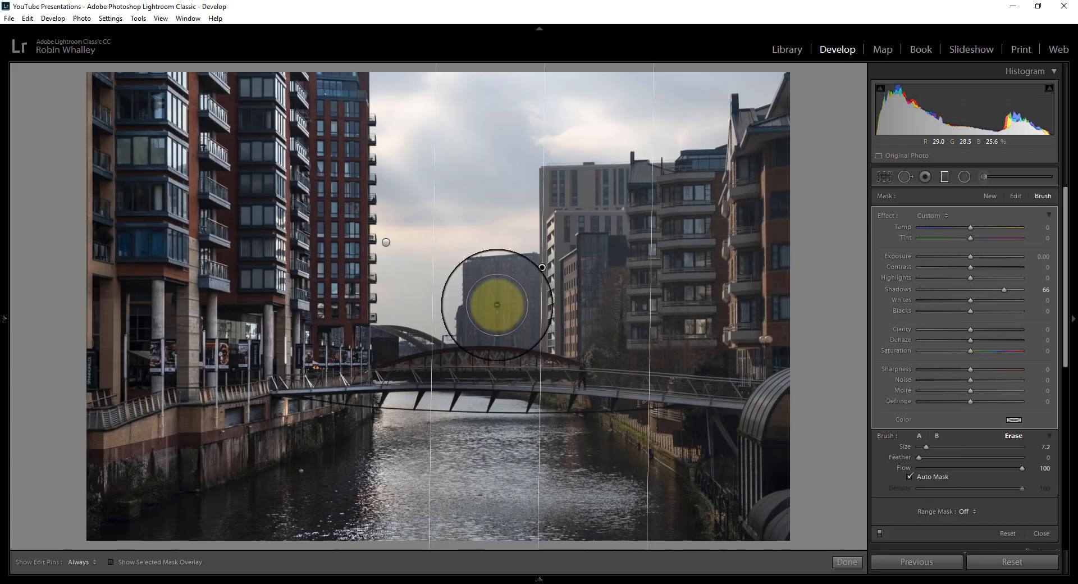
{"action": "left_click_drag", "start_coordinate": [971, 257], "coordinate": [999, 265]}
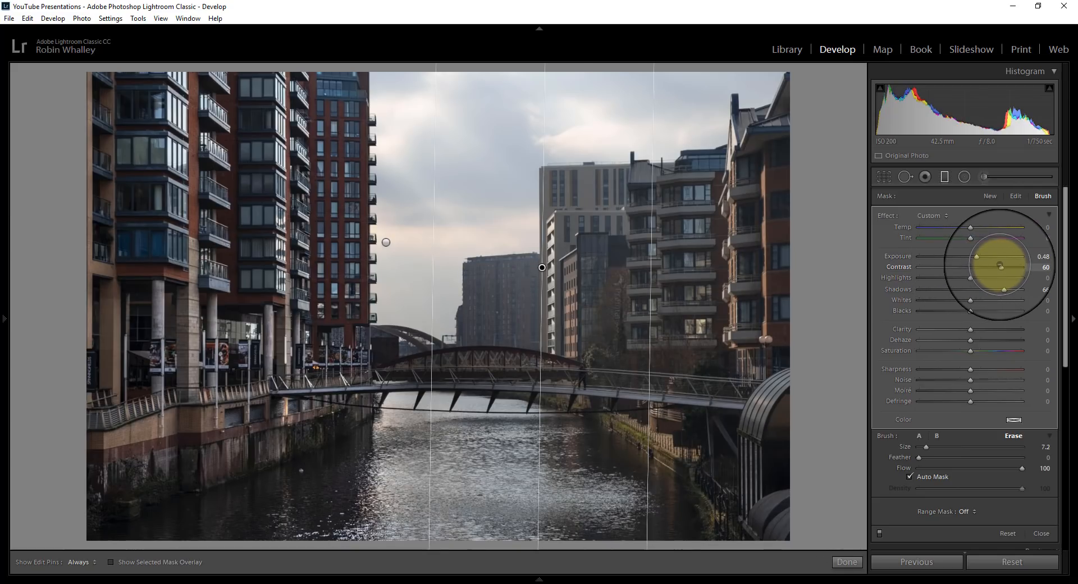
{"action": "mouse_move", "coordinate": [971, 329]}
{"action": "left_mouse_down"}
{"action": "mouse_move", "coordinate": [986, 329]}
{"action": "mouse_move", "coordinate": [978, 340]}
{"action": "left_mouse_up"}
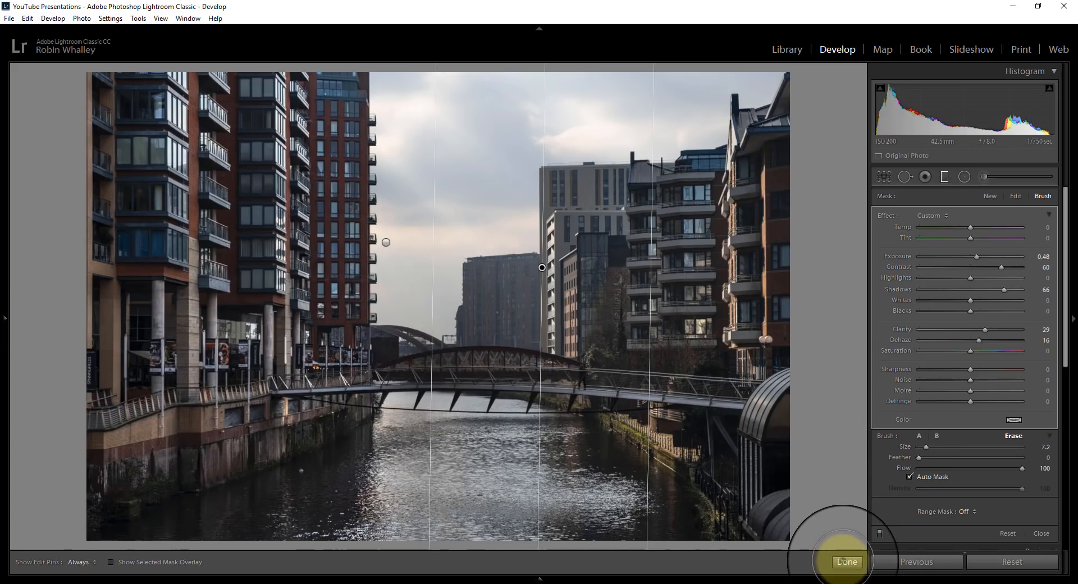
{"action": "left_click", "coordinate": [845, 561]}
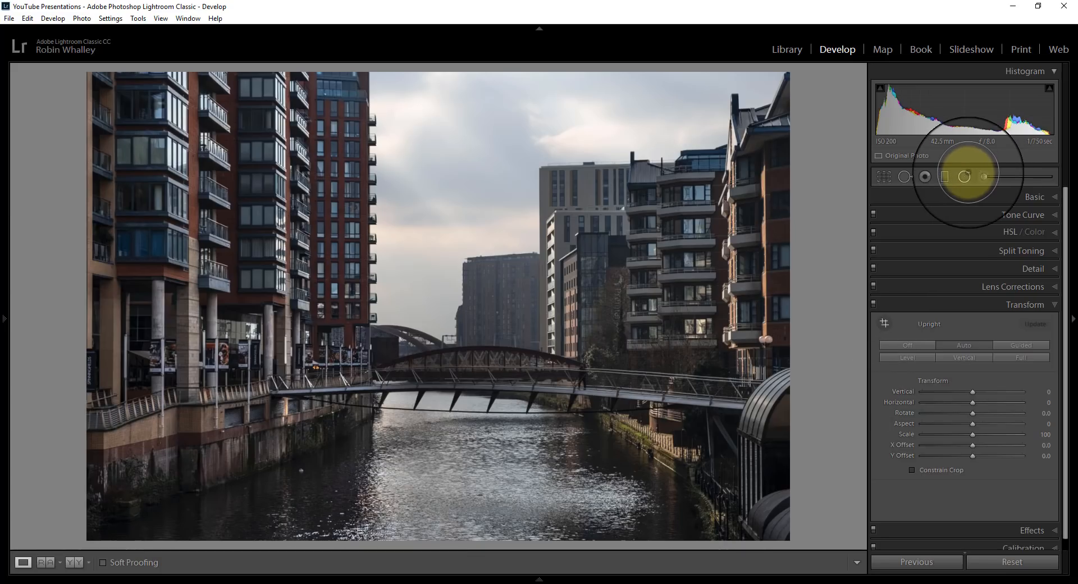
Draw an inverted radial filter with feather 50 over the river, checking the overlay while enlarging it and moving it lower on the water.
{"action": "left_click", "coordinate": [964, 176]}
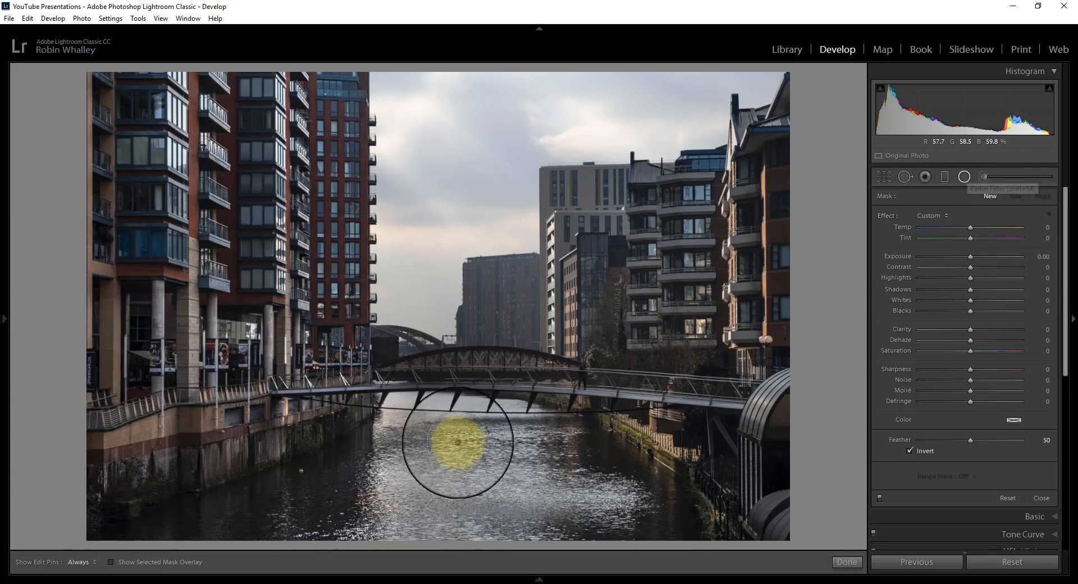
{"action": "left_click_drag", "start_coordinate": [445, 441], "coordinate": [565, 549]}
{"action": "left_click_drag", "start_coordinate": [441, 443], "coordinate": [546, 465]}
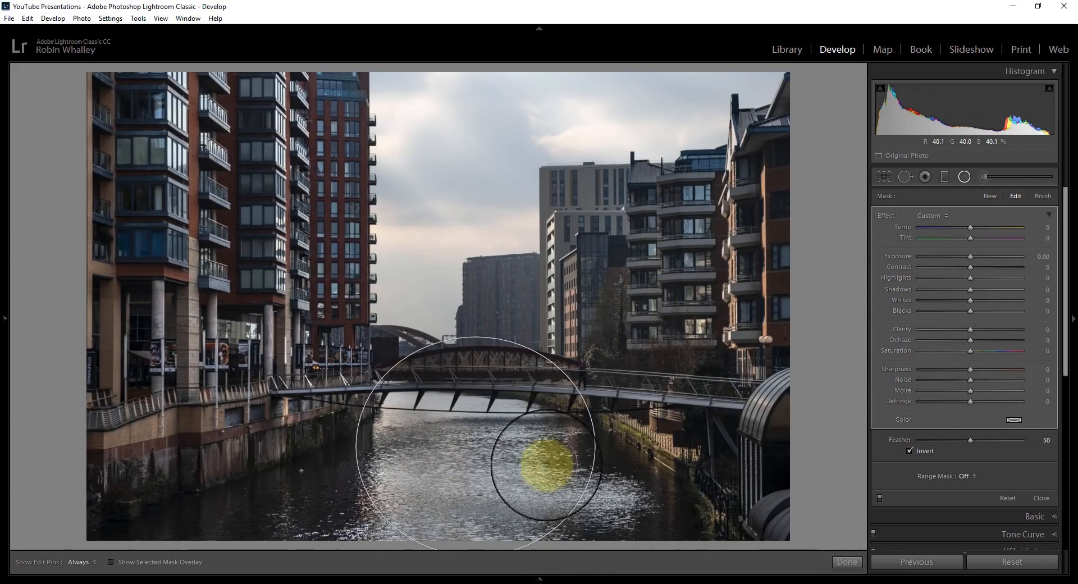
{"action": "left_click", "coordinate": [111, 562]}
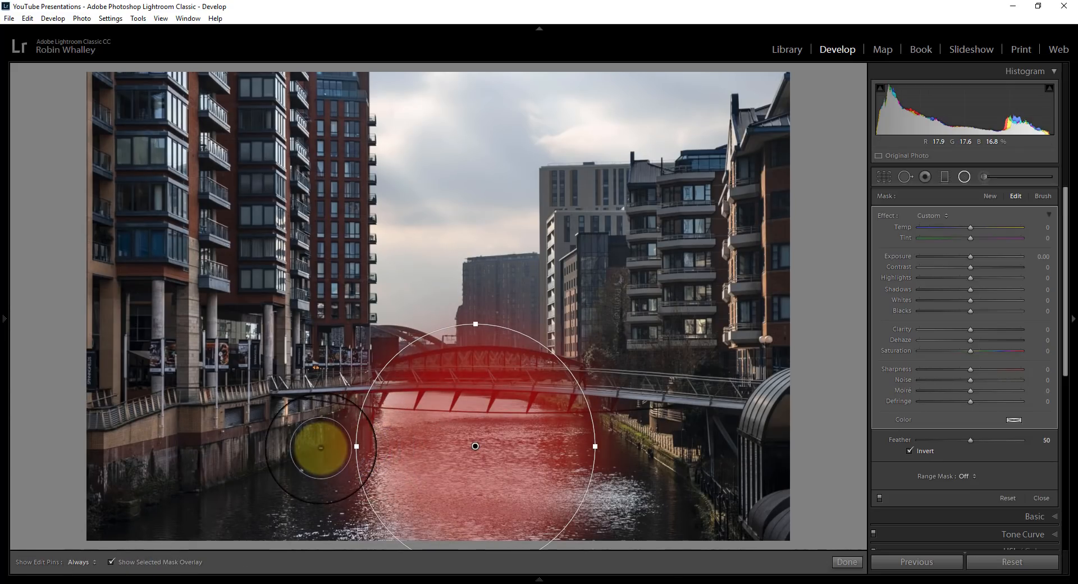
{"action": "left_click_drag", "start_coordinate": [357, 447], "coordinate": [320, 447]}
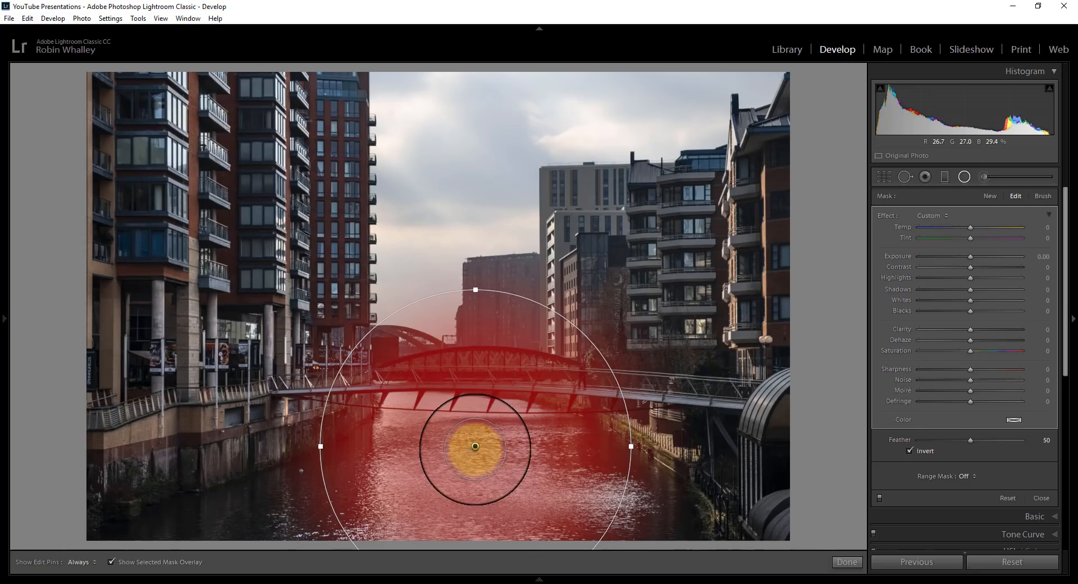
{"action": "left_click_drag", "start_coordinate": [476, 449], "coordinate": [477, 481]}
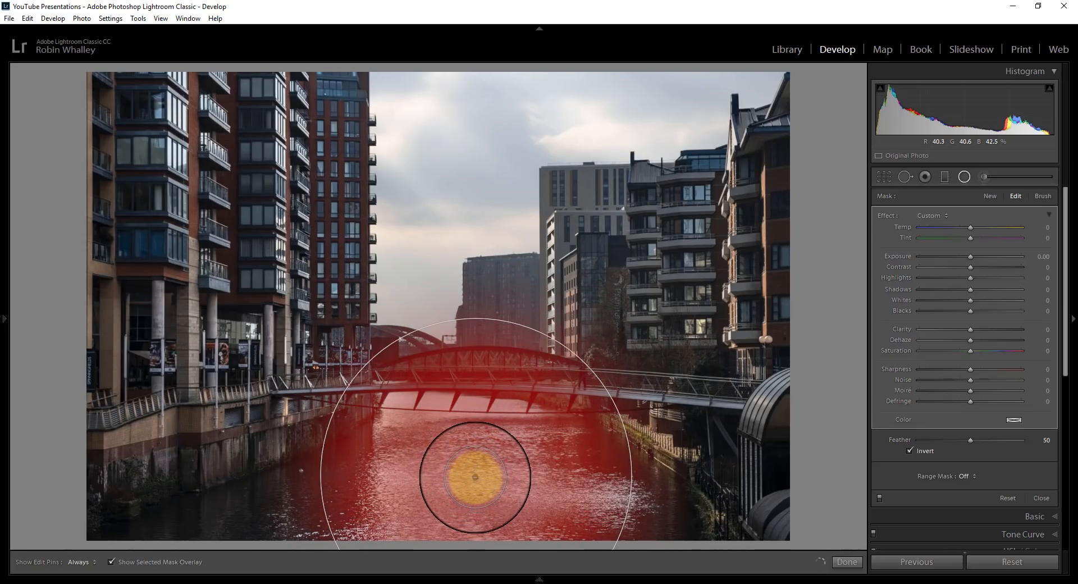
{"action": "left_click", "coordinate": [111, 561]}
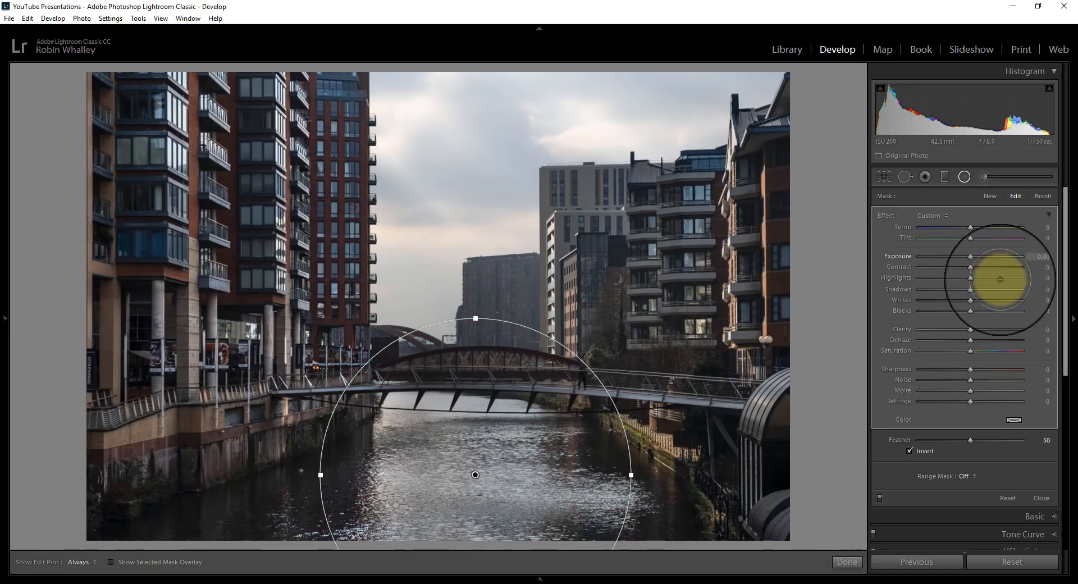
Set the radial filter's Exposure to 0.48, Contrast to 43, Whites to 34, Clarity to 19 and Dehaze to 7, and close the filter.
{"action": "left_click_drag", "start_coordinate": [971, 266], "coordinate": [993, 271]}
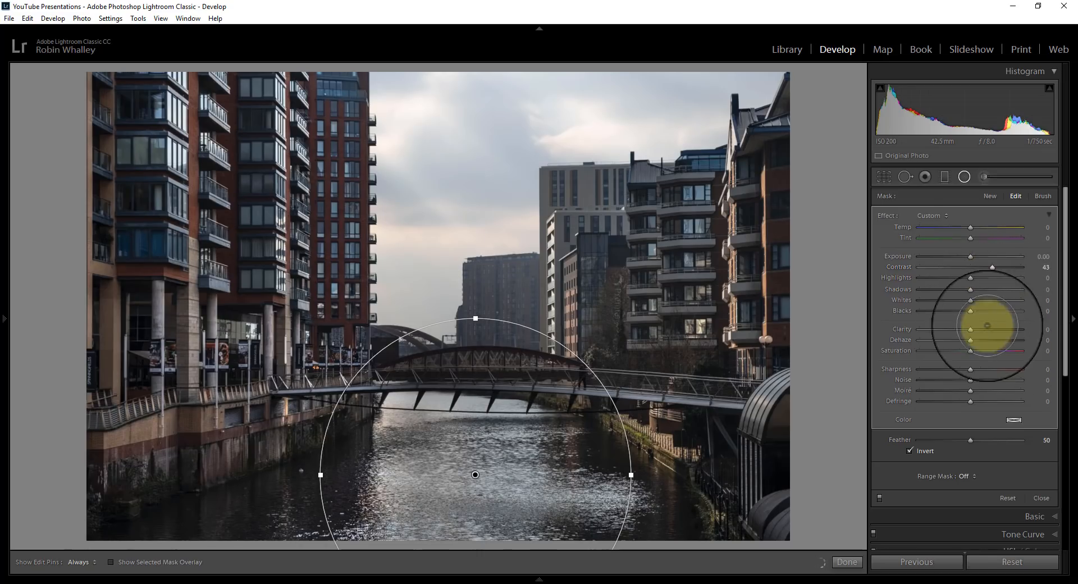
{"action": "left_click_drag", "start_coordinate": [975, 256], "coordinate": [976, 257]}
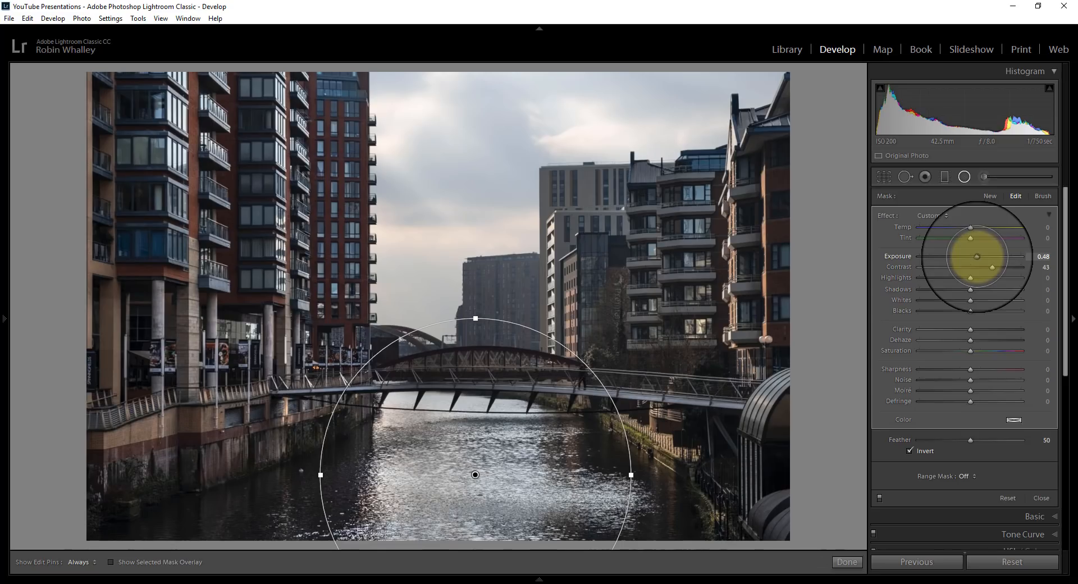
{"action": "left_click_drag", "start_coordinate": [970, 300], "coordinate": [972, 340]}
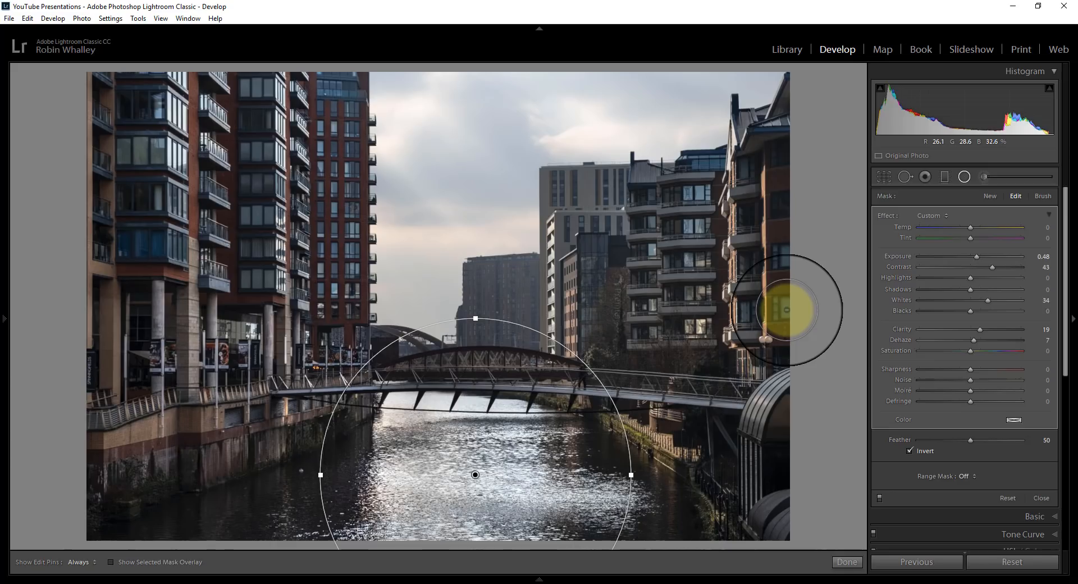
{"action": "key", "text": "shift+m"}
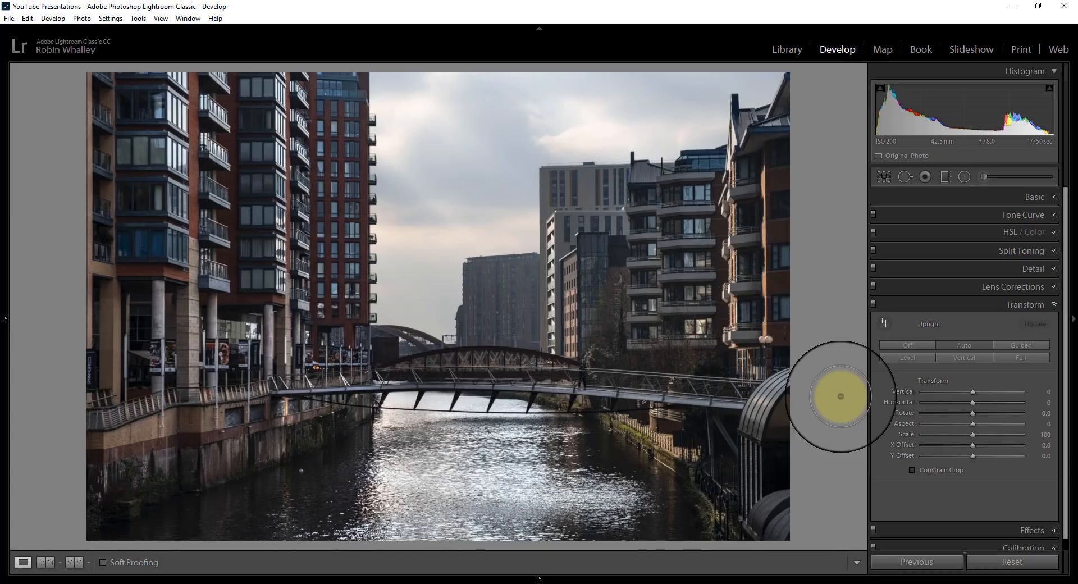
Paint an auto-masked adjustment brush over the whole sky at size 25.1 and feather 4, with the mask overlay shown.
{"action": "left_click", "coordinate": [985, 176]}
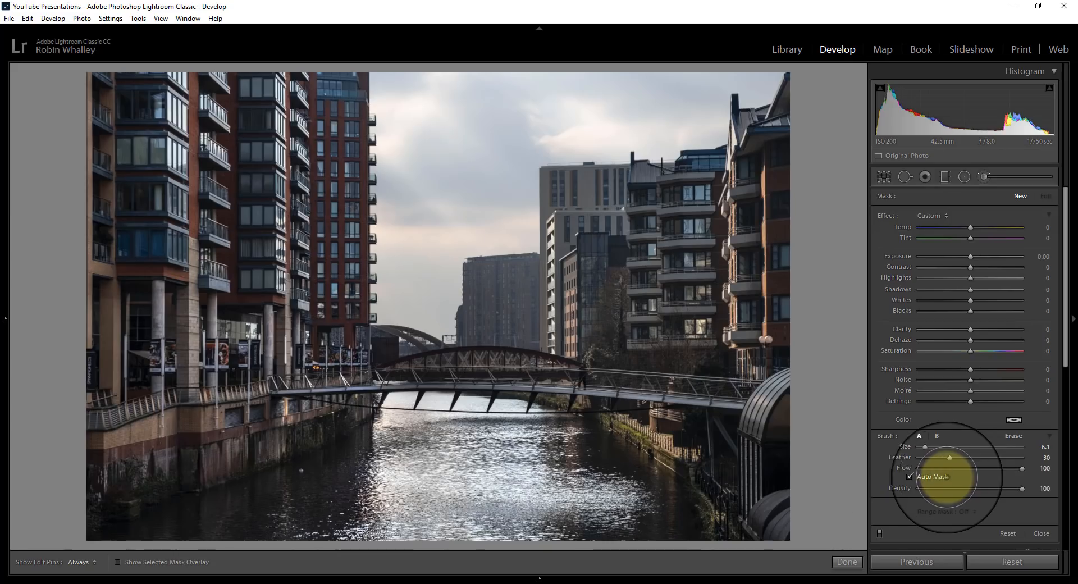
{"action": "mouse_move", "coordinate": [925, 447]}
{"action": "left_mouse_down"}
{"action": "mouse_move", "coordinate": [945, 447]}
{"action": "mouse_move", "coordinate": [923, 457]}
{"action": "left_mouse_up"}
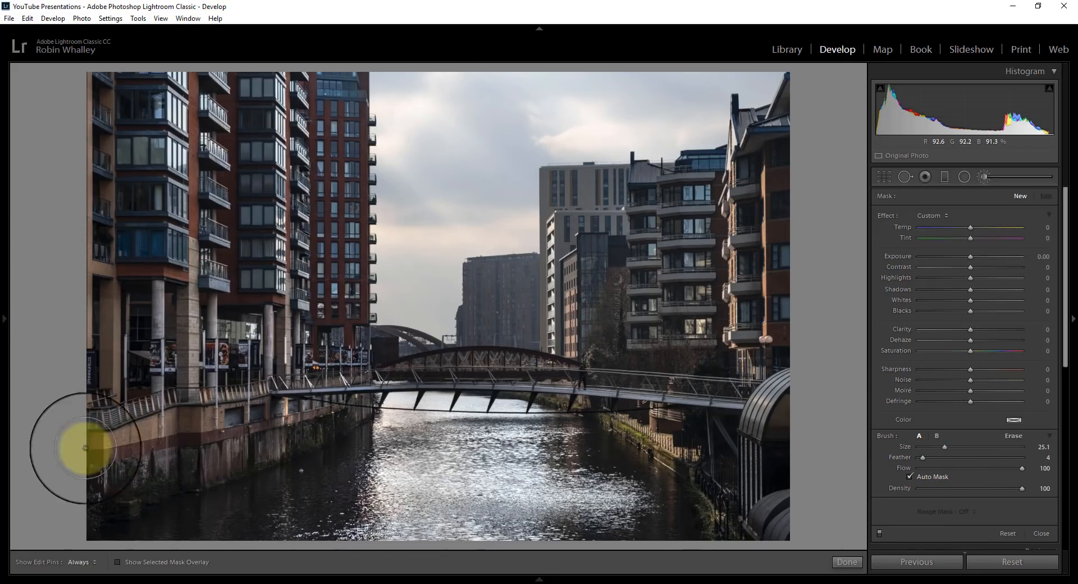
{"action": "left_click", "coordinate": [118, 562]}
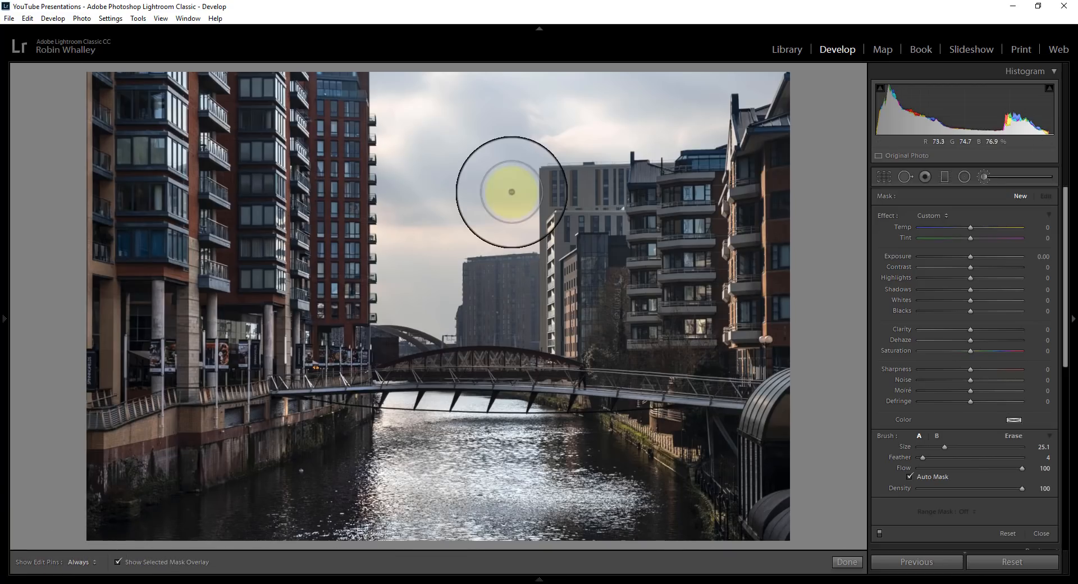
{"action": "key", "text": "h"}
{"action": "mouse_move", "coordinate": [399, 139]}
{"action": "left_mouse_down"}
{"action": "mouse_move", "coordinate": [408, 297]}
{"action": "mouse_move", "coordinate": [419, 307]}
{"action": "mouse_move", "coordinate": [433, 250]}
{"action": "mouse_move", "coordinate": [509, 209]}
{"action": "mouse_move", "coordinate": [512, 224]}
{"action": "mouse_move", "coordinate": [494, 192]}
{"action": "mouse_move", "coordinate": [493, 149]}
{"action": "mouse_move", "coordinate": [512, 111]}
{"action": "mouse_move", "coordinate": [529, 92]}
{"action": "mouse_move", "coordinate": [577, 81]}
{"action": "mouse_move", "coordinate": [470, 76]}
{"action": "mouse_move", "coordinate": [754, 66]}
{"action": "mouse_move", "coordinate": [678, 73]}
{"action": "mouse_move", "coordinate": [686, 116]}
{"action": "mouse_move", "coordinate": [708, 119]}
{"action": "mouse_move", "coordinate": [534, 121]}
{"action": "left_mouse_up"}
{"action": "key", "text": "h"}
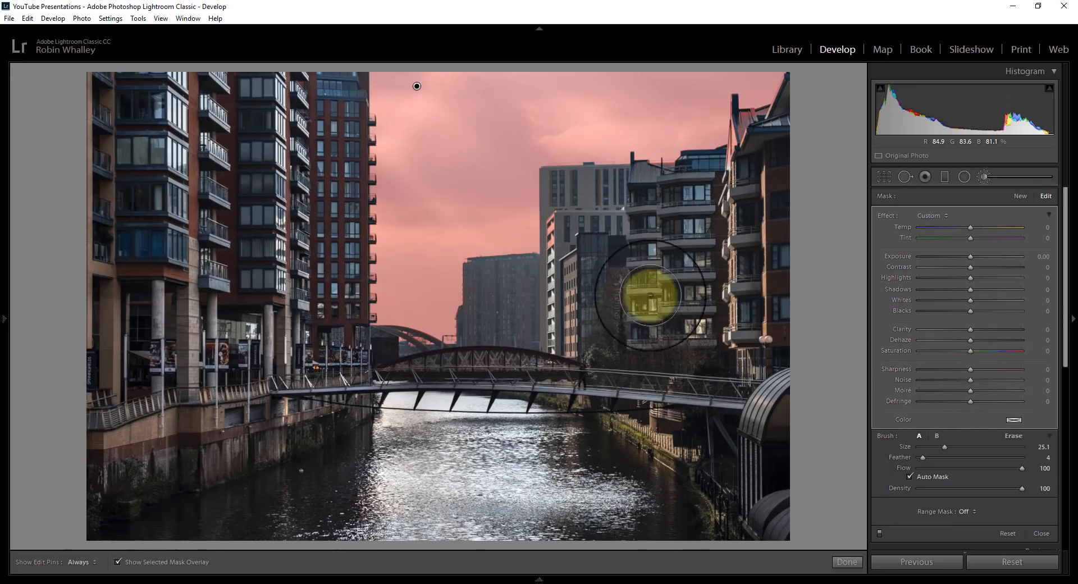
Erase the sky mask's spill from the central and right-hand buildings with a size 7.2, feather 0 erase brush.
{"action": "left_click", "coordinate": [1014, 436]}
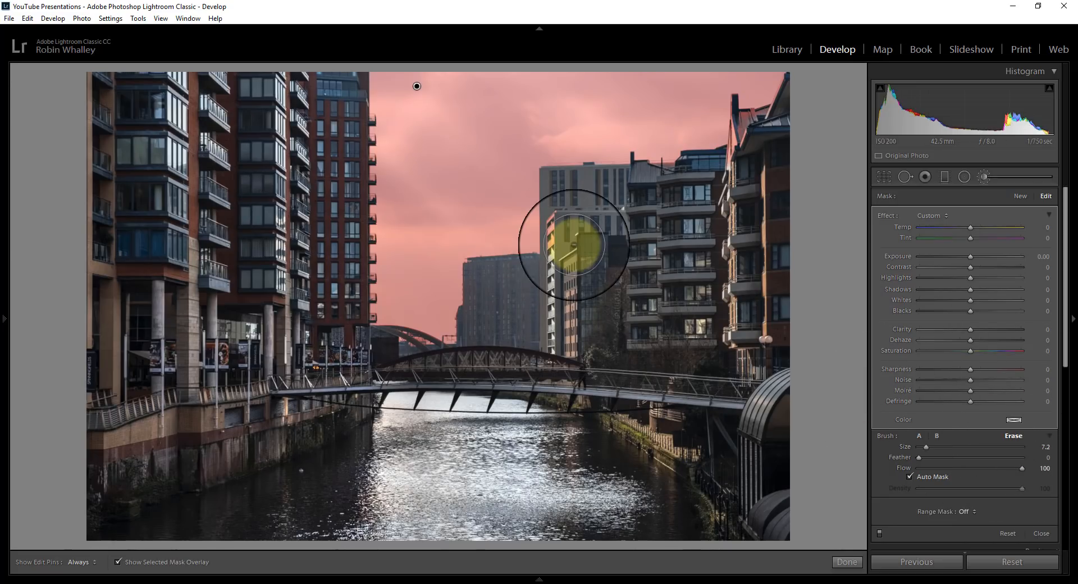
{"action": "key", "text": "h"}
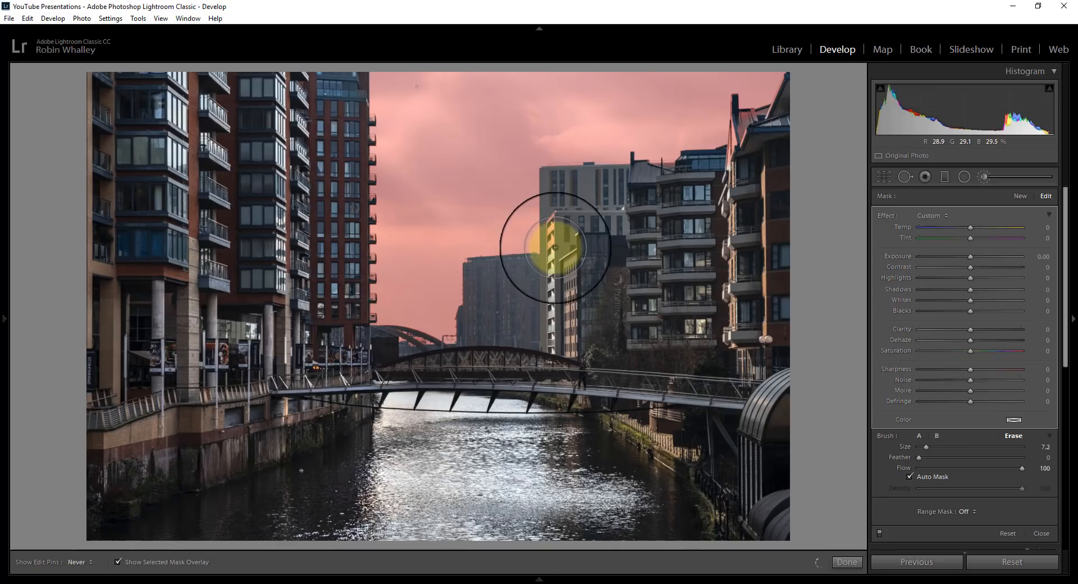
{"action": "mouse_move", "coordinate": [554, 218]}
{"action": "left_mouse_down"}
{"action": "mouse_move", "coordinate": [553, 238]}
{"action": "mouse_move", "coordinate": [554, 224]}
{"action": "mouse_move", "coordinate": [605, 195]}
{"action": "mouse_move", "coordinate": [735, 156]}
{"action": "mouse_move", "coordinate": [747, 137]}
{"action": "mouse_move", "coordinate": [745, 123]}
{"action": "mouse_move", "coordinate": [730, 149]}
{"action": "mouse_move", "coordinate": [741, 121]}
{"action": "mouse_move", "coordinate": [785, 107]}
{"action": "mouse_move", "coordinate": [795, 92]}
{"action": "mouse_move", "coordinate": [763, 121]}
{"action": "mouse_move", "coordinate": [763, 146]}
{"action": "mouse_move", "coordinate": [738, 160]}
{"action": "left_mouse_up"}
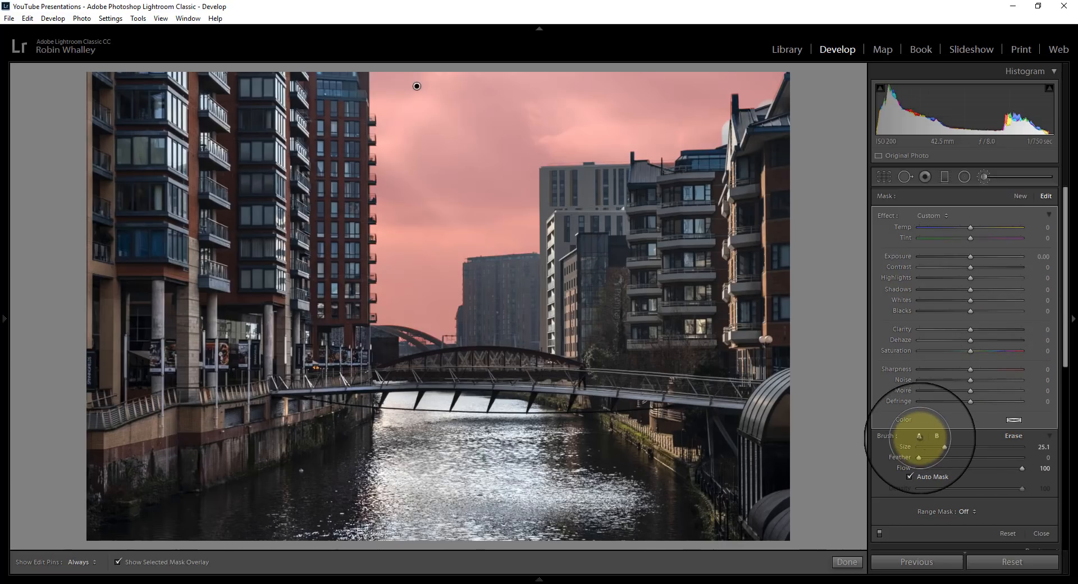
Fill the missed sky around the right-hand rooftops with a size 3.4 brush, and hide the mask overlay.
{"action": "left_click", "coordinate": [919, 436]}
{"action": "left_click_drag", "start_coordinate": [927, 446], "coordinate": [923, 447]}
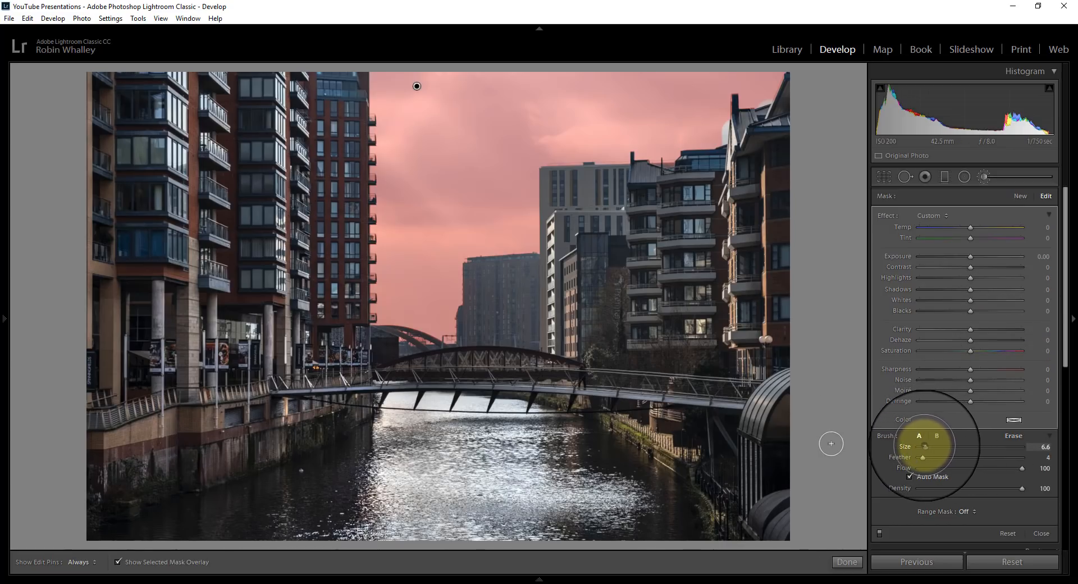
{"action": "mouse_move", "coordinate": [723, 118]}
{"action": "left_mouse_down"}
{"action": "mouse_move", "coordinate": [723, 141]}
{"action": "mouse_move", "coordinate": [719, 116]}
{"action": "mouse_move", "coordinate": [768, 98]}
{"action": "left_mouse_up"}
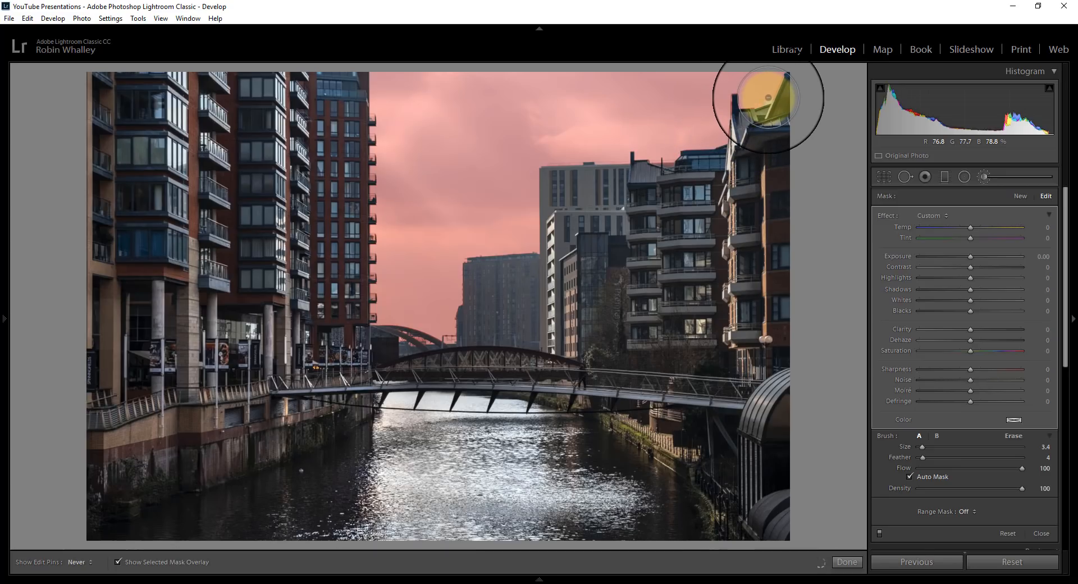
{"action": "key", "text": "h"}
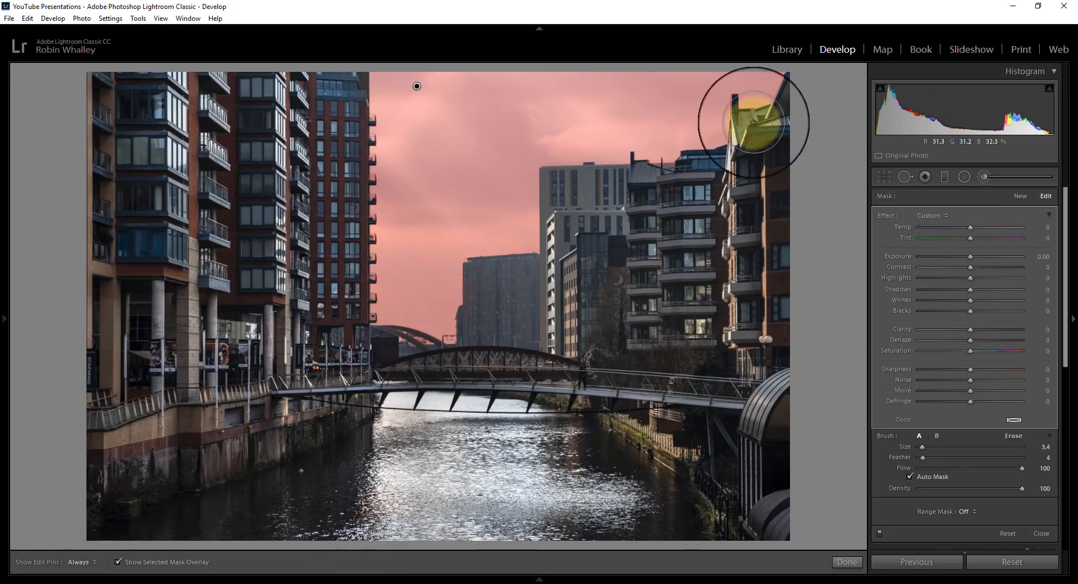
{"action": "left_click", "coordinate": [118, 562]}
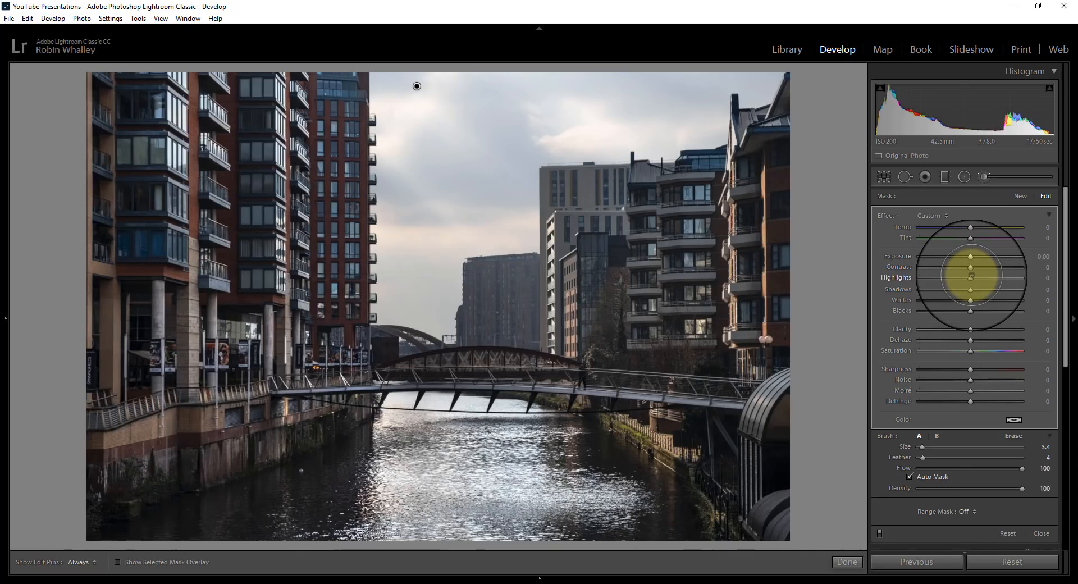
Set the sky brush's Highlights to -77, Clarity to 57, Contrast to 27 and Whites to 59, and finish the brush.
{"action": "left_click_drag", "start_coordinate": [970, 278], "coordinate": [932, 281]}
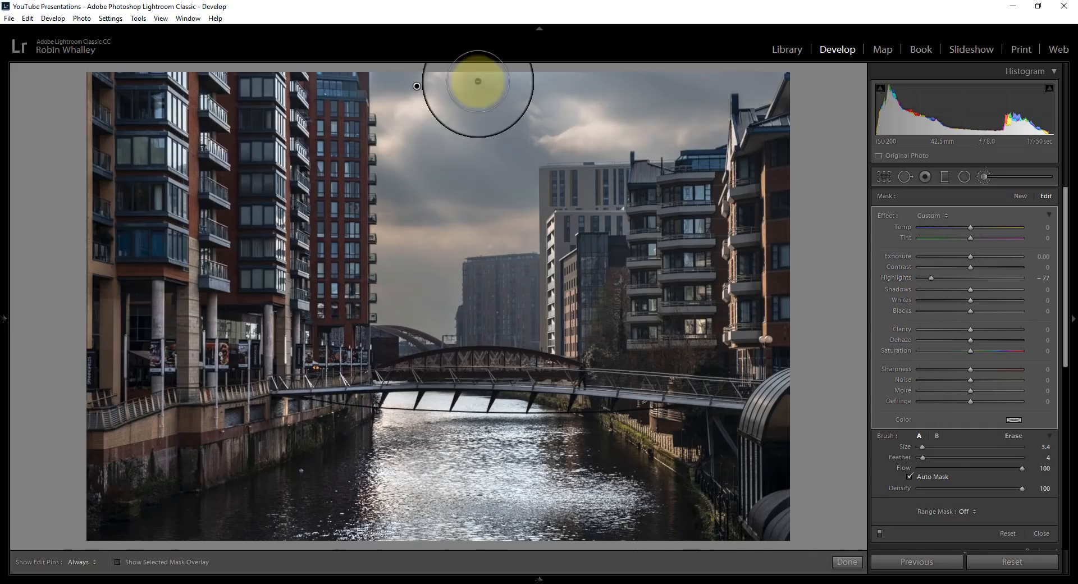
{"action": "mouse_move", "coordinate": [476, 137]}
{"action": "left_mouse_down"}
{"action": "mouse_move", "coordinate": [506, 174]}
{"action": "mouse_move", "coordinate": [564, 197]}
{"action": "mouse_move", "coordinate": [595, 133]}
{"action": "left_mouse_up"}
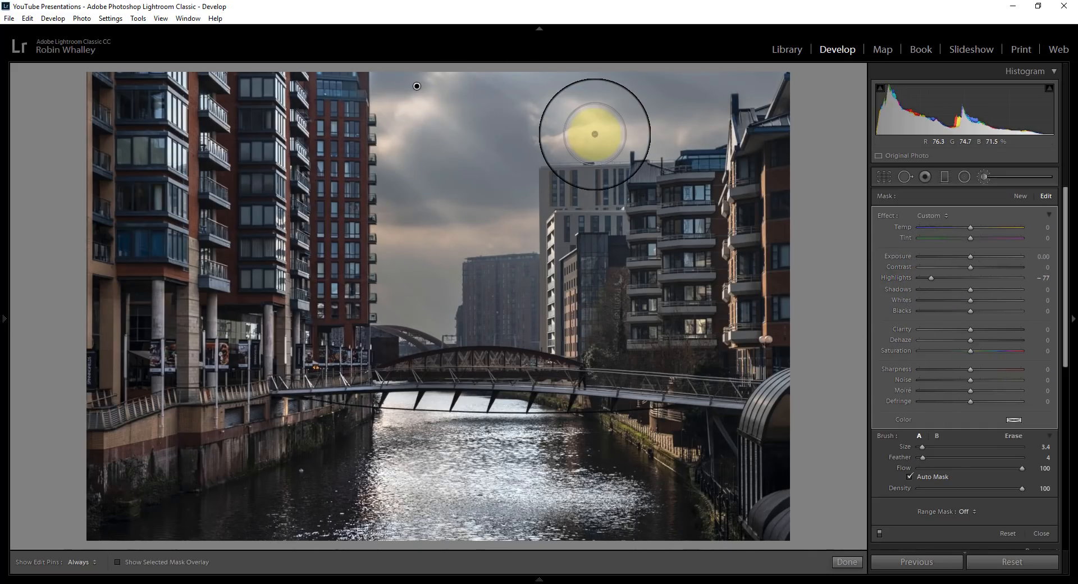
{"action": "left_click_drag", "start_coordinate": [969, 329], "coordinate": [1000, 329]}
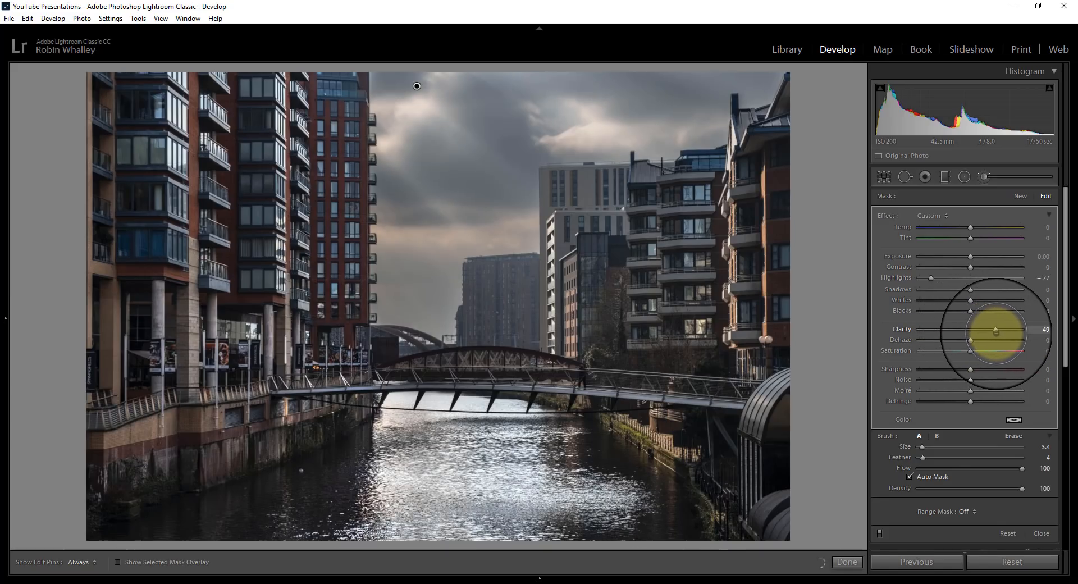
{"action": "left_click_drag", "start_coordinate": [971, 267], "coordinate": [1003, 300]}
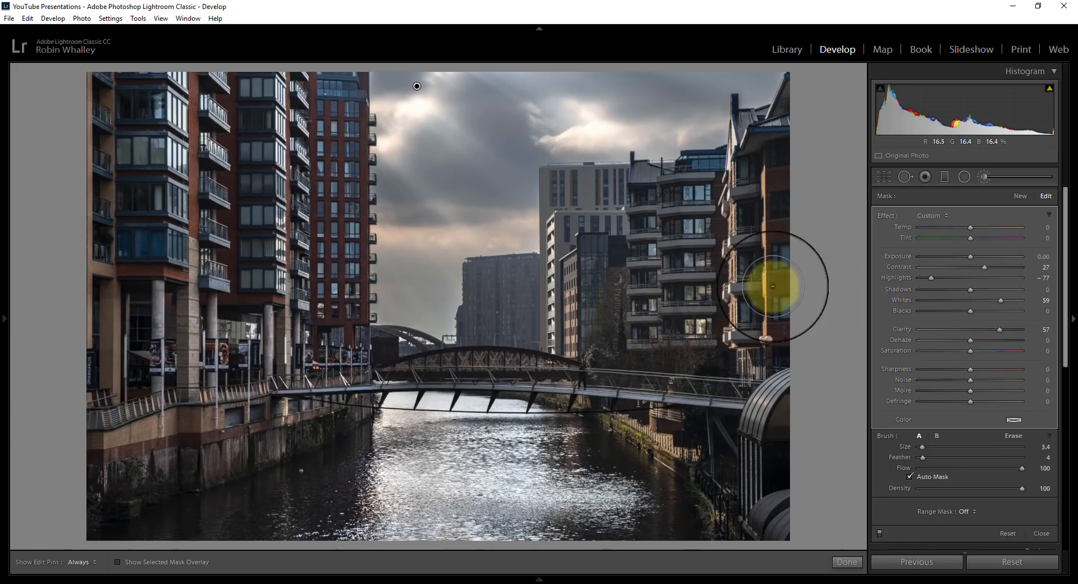
{"action": "left_click", "coordinate": [847, 562]}
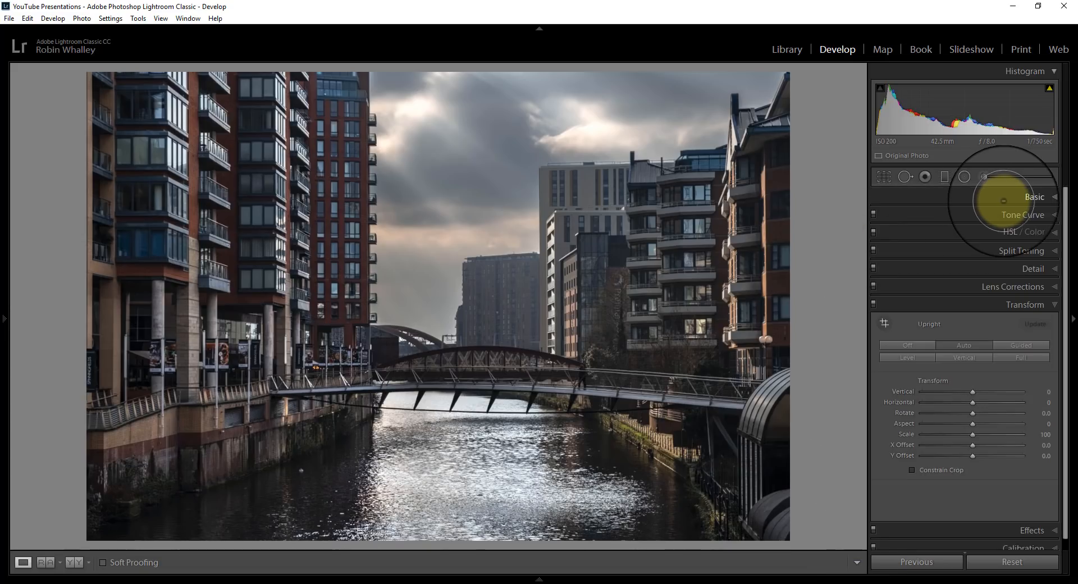
Set the photo's Temp to 5855, Contrast to +13, Highlights to -14, Shadows to +21, Whites to +11 and Clarity to +9.
{"action": "left_click", "coordinate": [997, 197]}
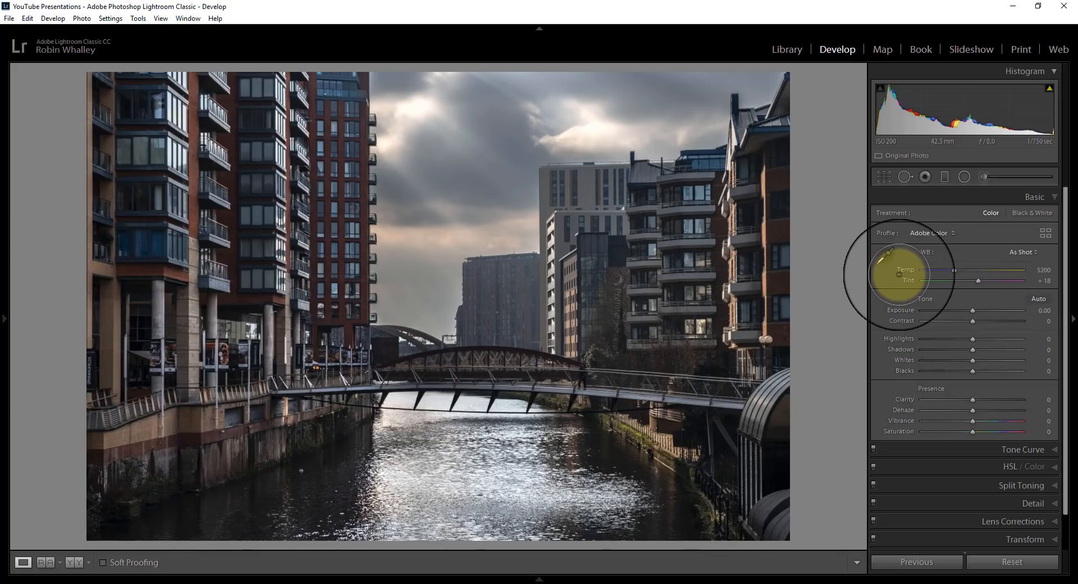
{"action": "left_click_drag", "start_coordinate": [955, 270], "coordinate": [961, 270]}
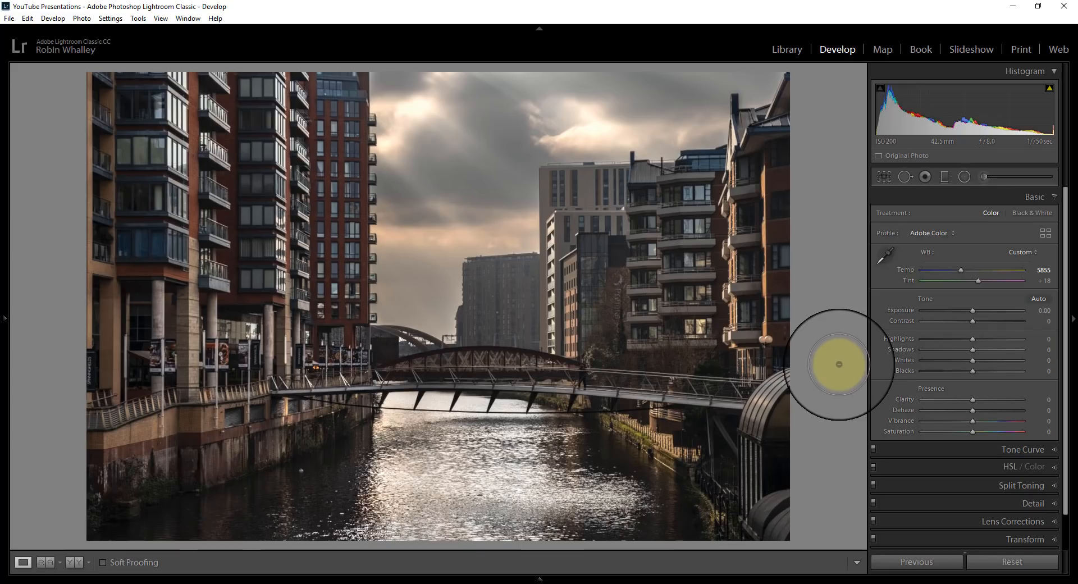
{"action": "left_click_drag", "start_coordinate": [973, 400], "coordinate": [978, 400]}
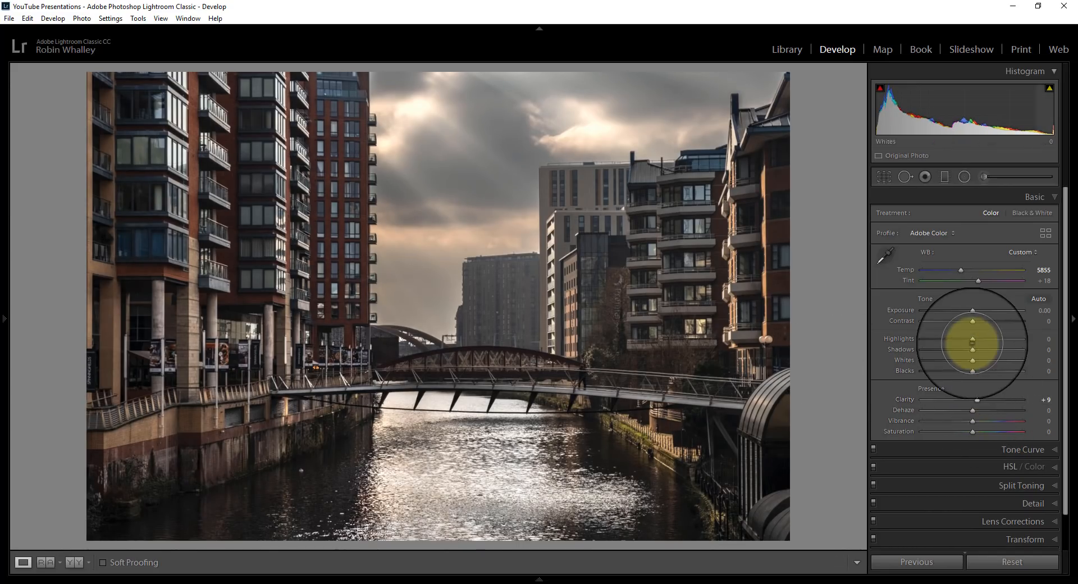
{"action": "mouse_move", "coordinate": [976, 349]}
{"action": "left_mouse_down"}
{"action": "mouse_move", "coordinate": [966, 338]}
{"action": "mouse_move", "coordinate": [978, 360]}
{"action": "left_mouse_up"}
{"action": "left_click_drag", "start_coordinate": [962, 321], "coordinate": [968, 320]}
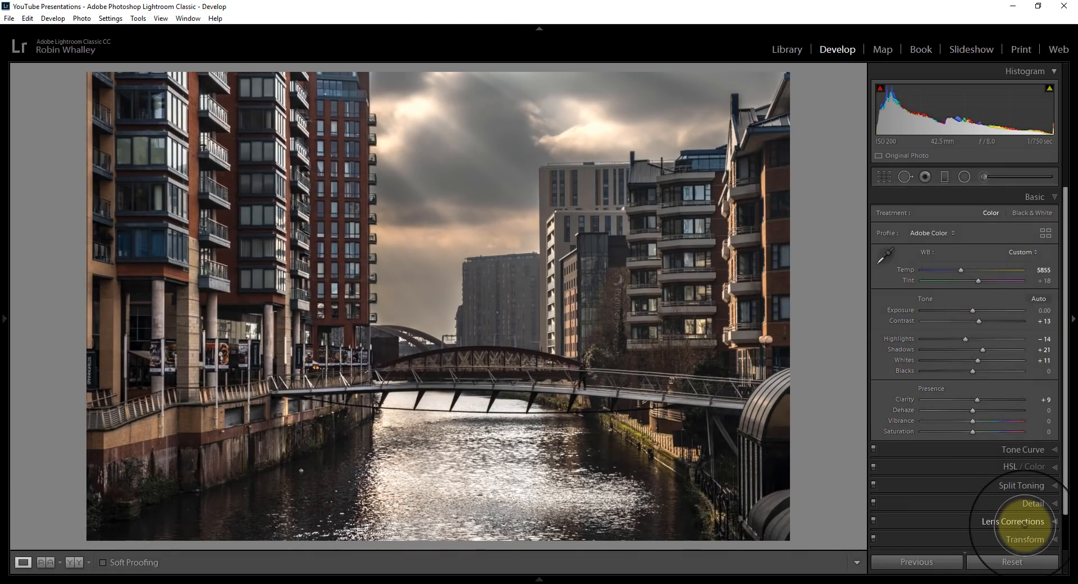
Add a post-crop vignette with Amount -5, Midpoint 30 and Feather 82, and compare the photo before and after editing.
{"action": "scroll", "coordinate": [1033, 519], "scroll_direction": "down", "scroll_amount": 1}
{"action": "left_click", "coordinate": [1032, 522]}
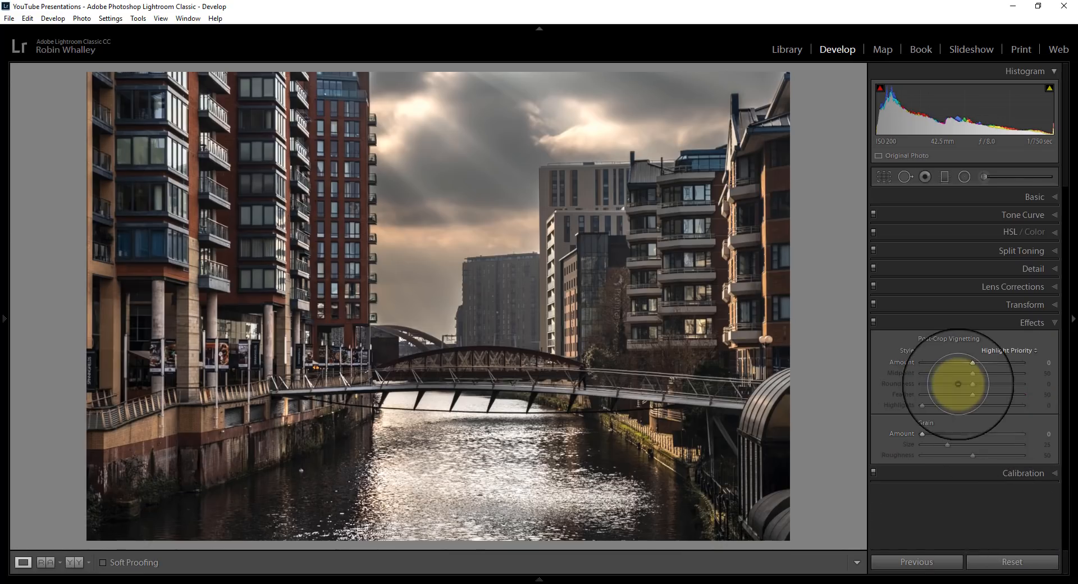
{"action": "left_click_drag", "start_coordinate": [973, 374], "coordinate": [1005, 395]}
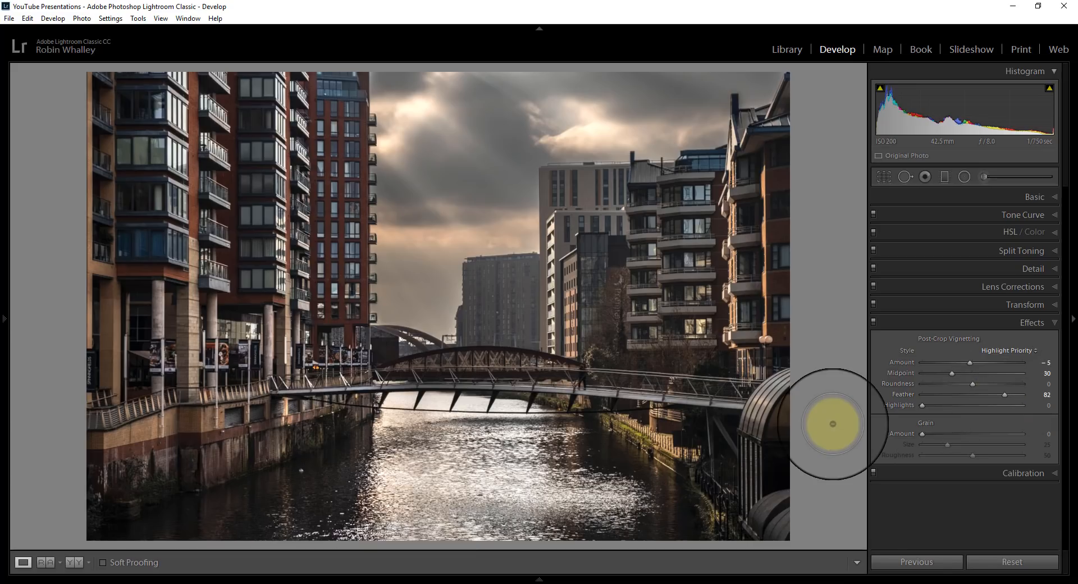
{"action": "left_click", "coordinate": [75, 563]}
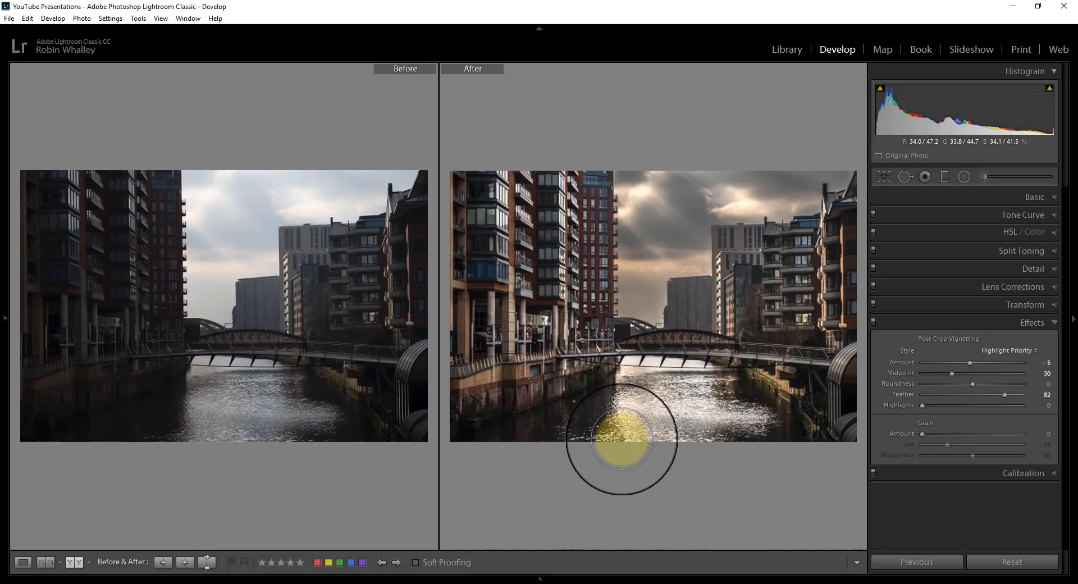
{"action": "left_click", "coordinate": [23, 562]}
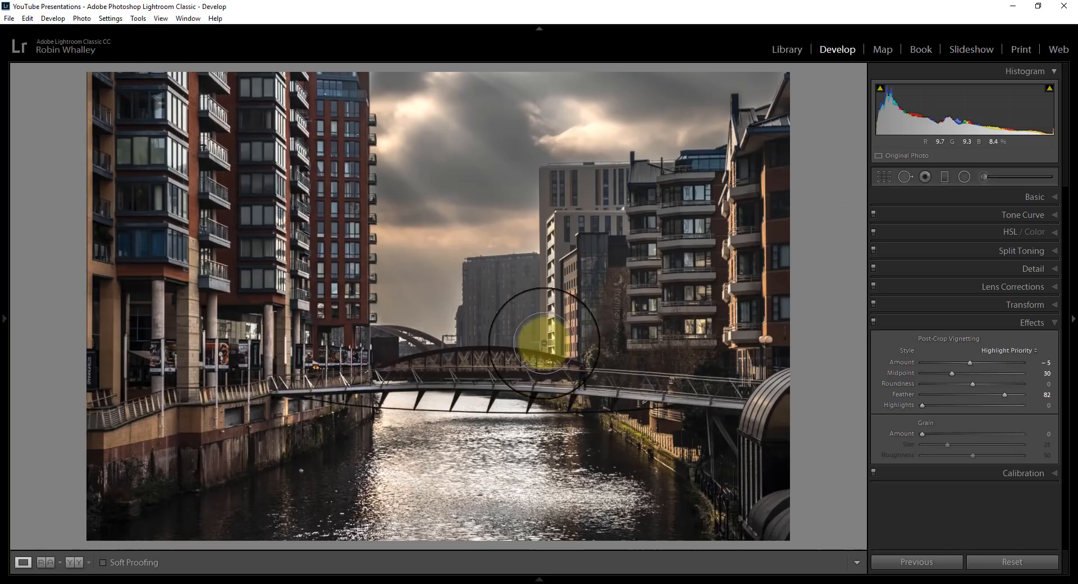
Open the photo in Adobe Photoshop CC 2018 and launch the Color Efex Pro 4 filter on it.
{"action": "right_click", "coordinate": [436, 198]}
{"action": "mouse_move", "coordinate": [487, 301]}
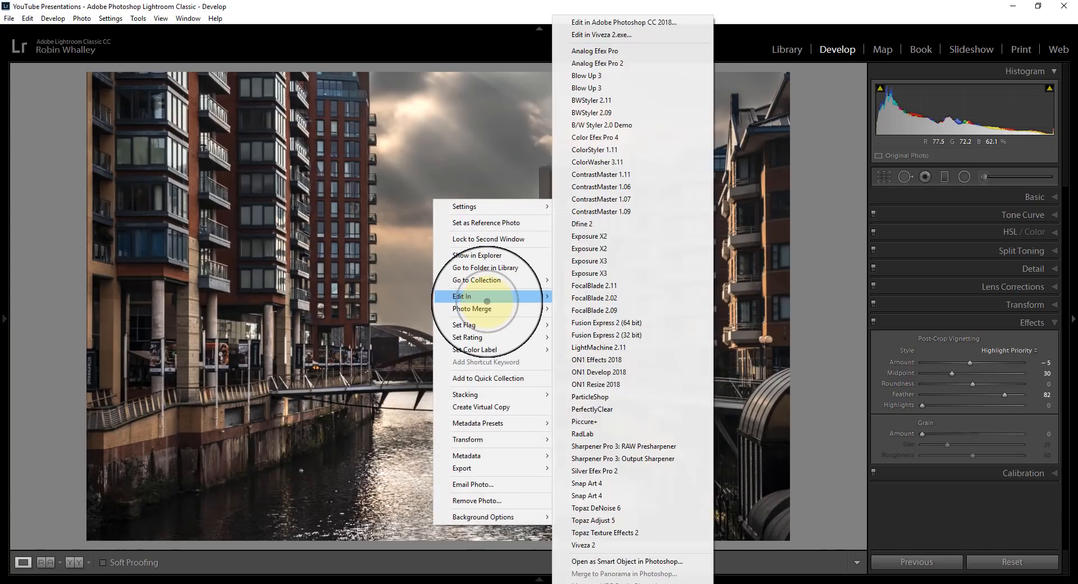
{"action": "left_click", "coordinate": [623, 22]}
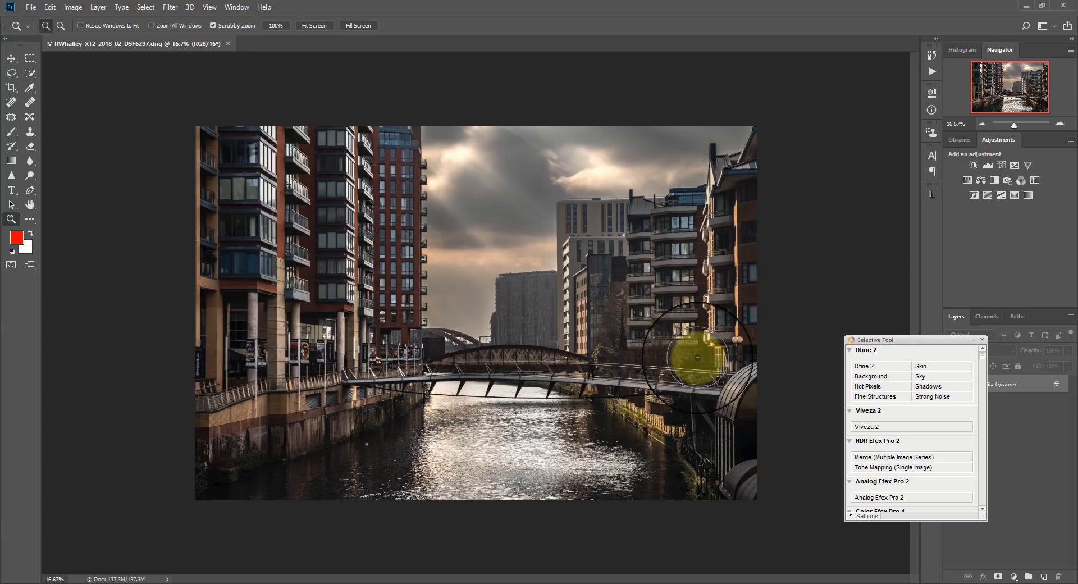
{"action": "scroll", "coordinate": [977, 404], "scroll_direction": "down", "scroll_amount": 4}
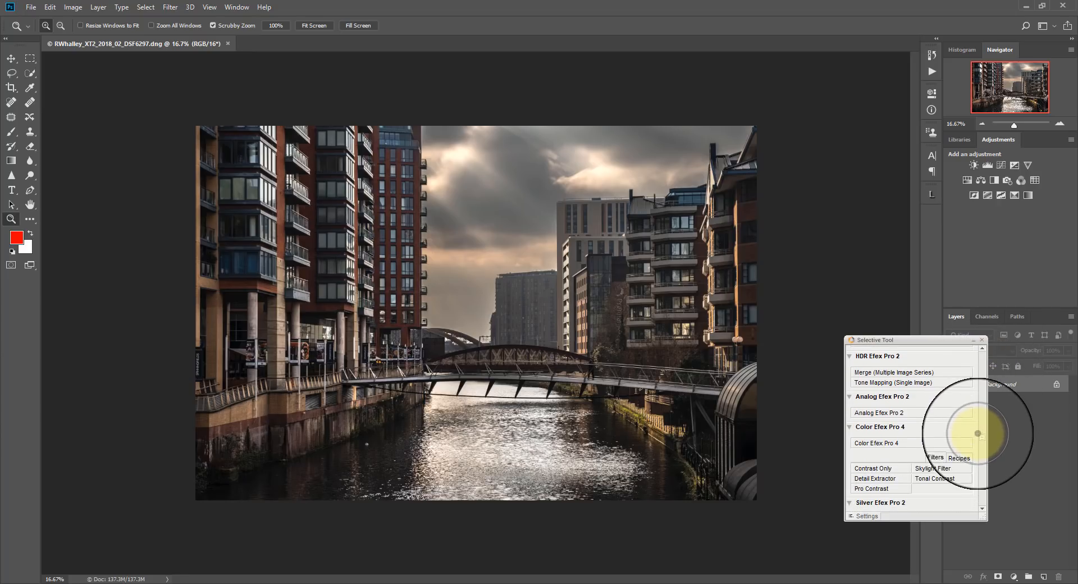
{"action": "left_click", "coordinate": [885, 442]}
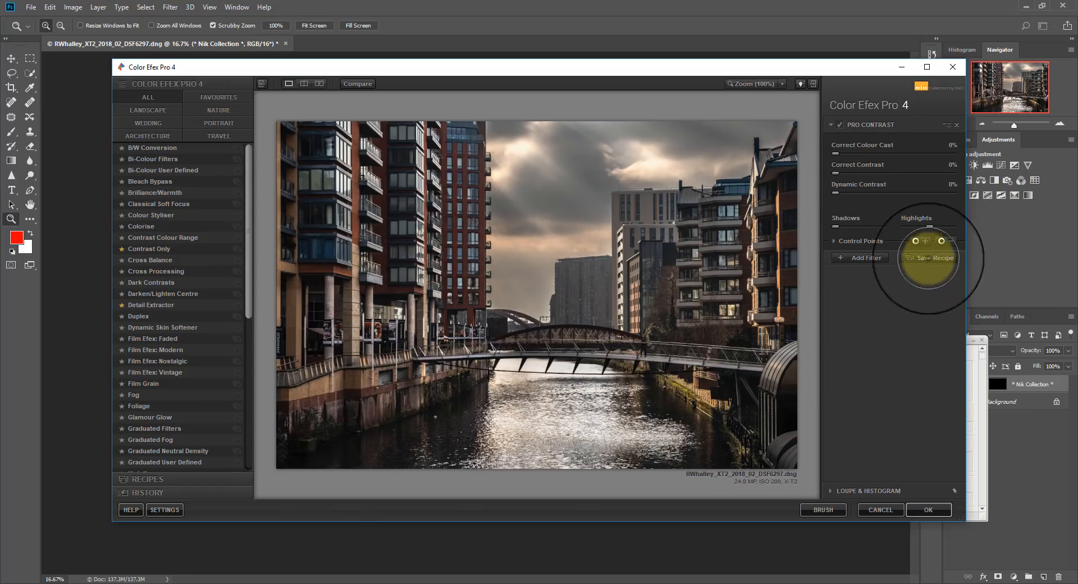
Place a Pro Contrast control point on the right-hand buildings, checking its mask while moving it onto the nearer building, and hide the mask.
{"action": "left_click", "coordinate": [916, 241]}
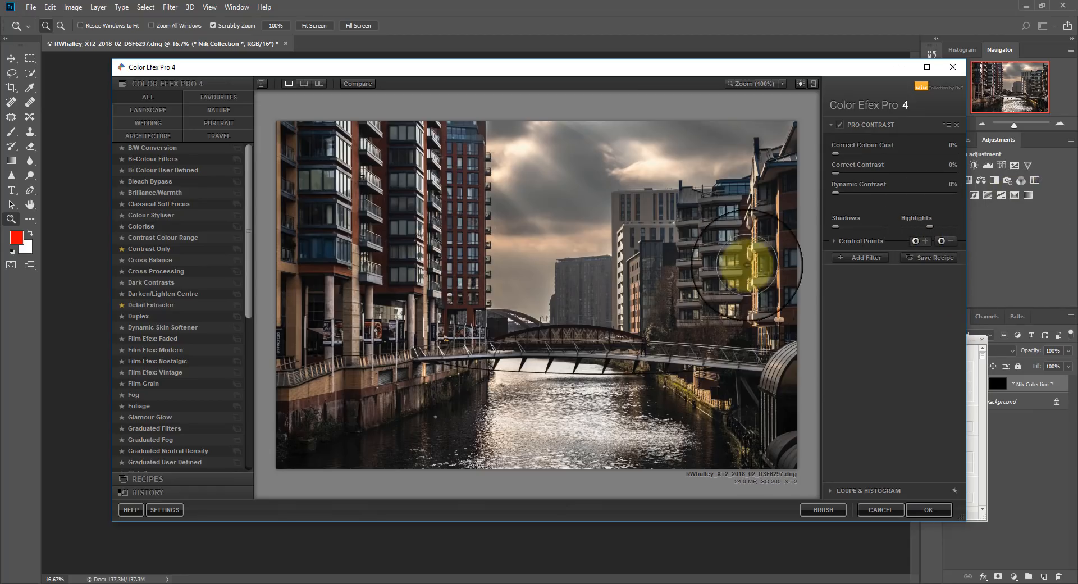
{"action": "left_click", "coordinate": [725, 285]}
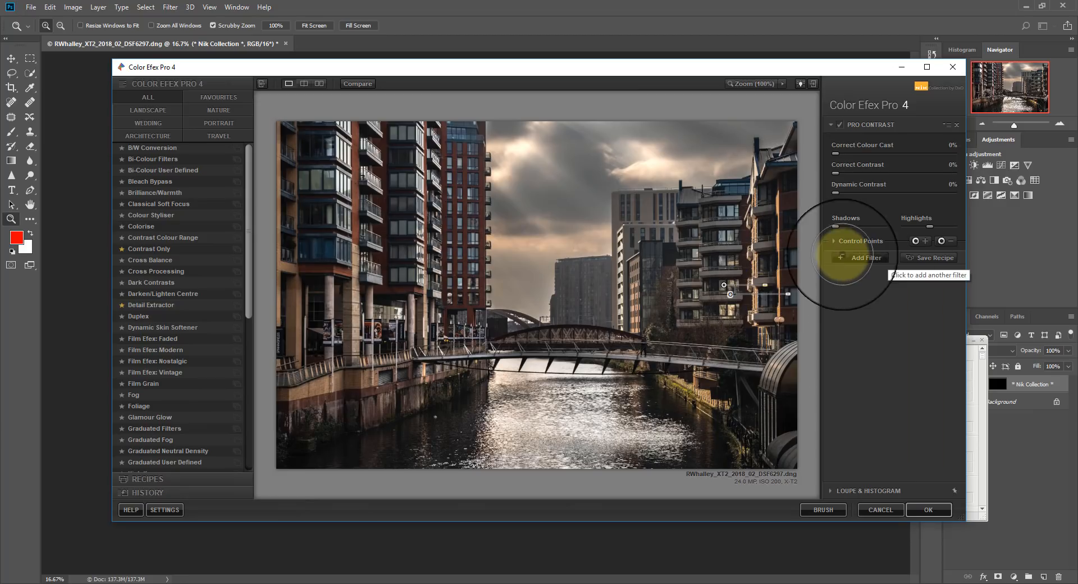
{"action": "left_click", "coordinate": [835, 241]}
{"action": "left_click", "coordinate": [954, 277]}
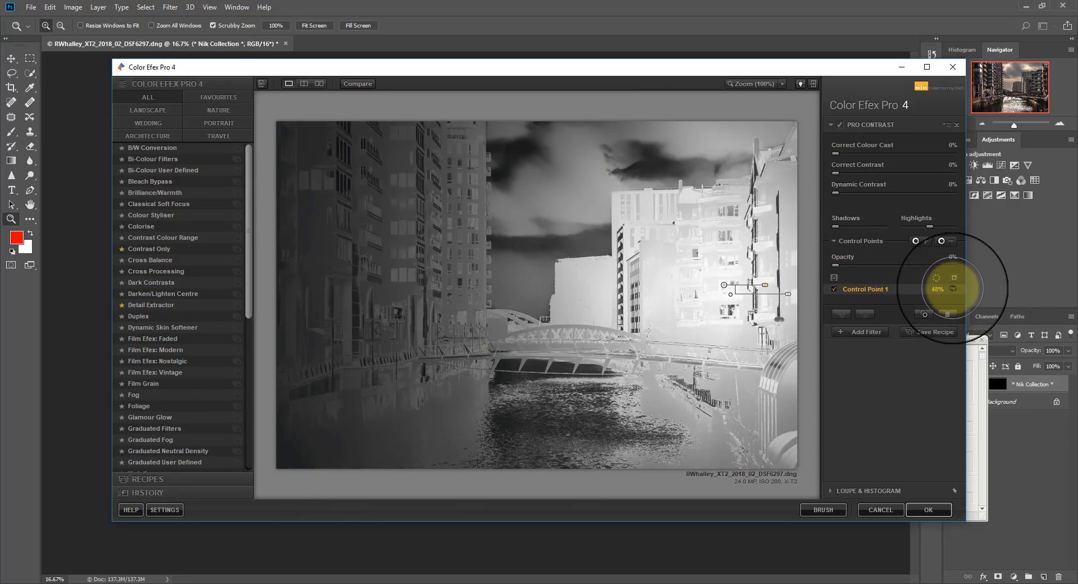
{"action": "left_click_drag", "start_coordinate": [723, 285], "coordinate": [759, 300]}
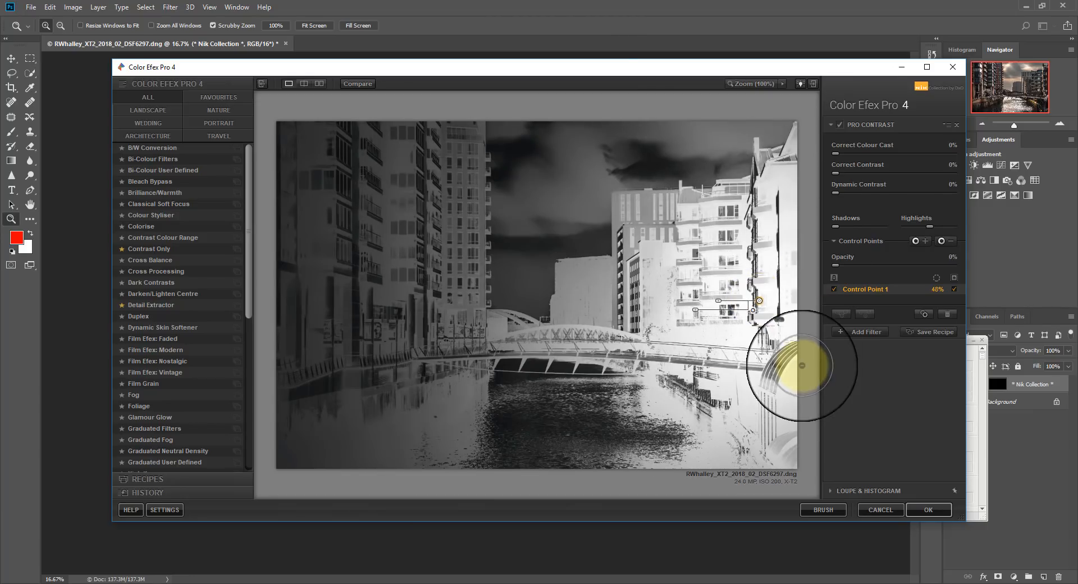
{"action": "left_click", "coordinate": [954, 289]}
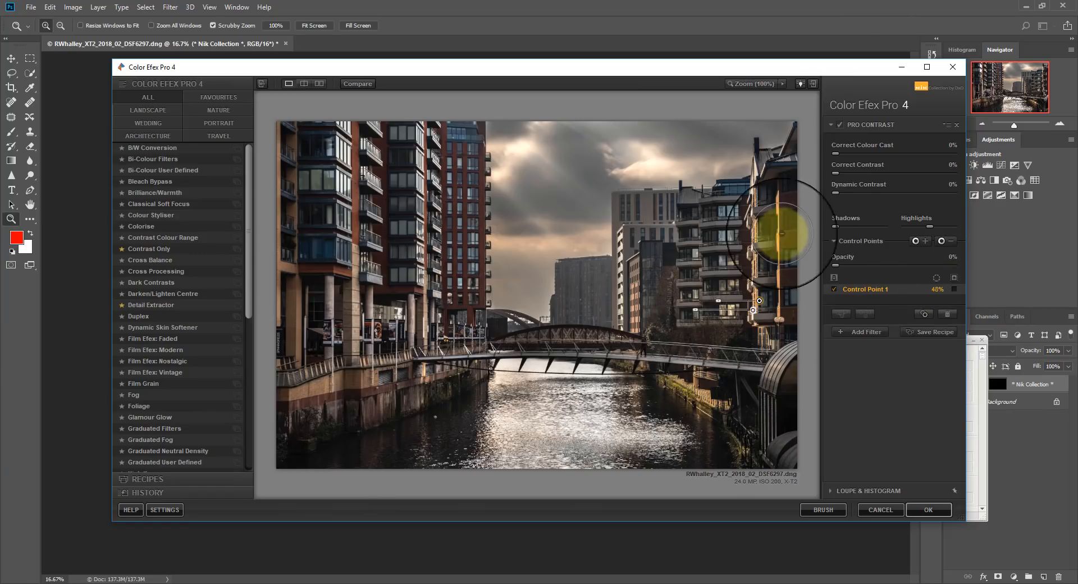
Set the Pro Contrast filter's Dynamic Contrast to 44% and shift the control point slightly on the right-hand building.
{"action": "left_click_drag", "start_coordinate": [835, 192], "coordinate": [887, 193]}
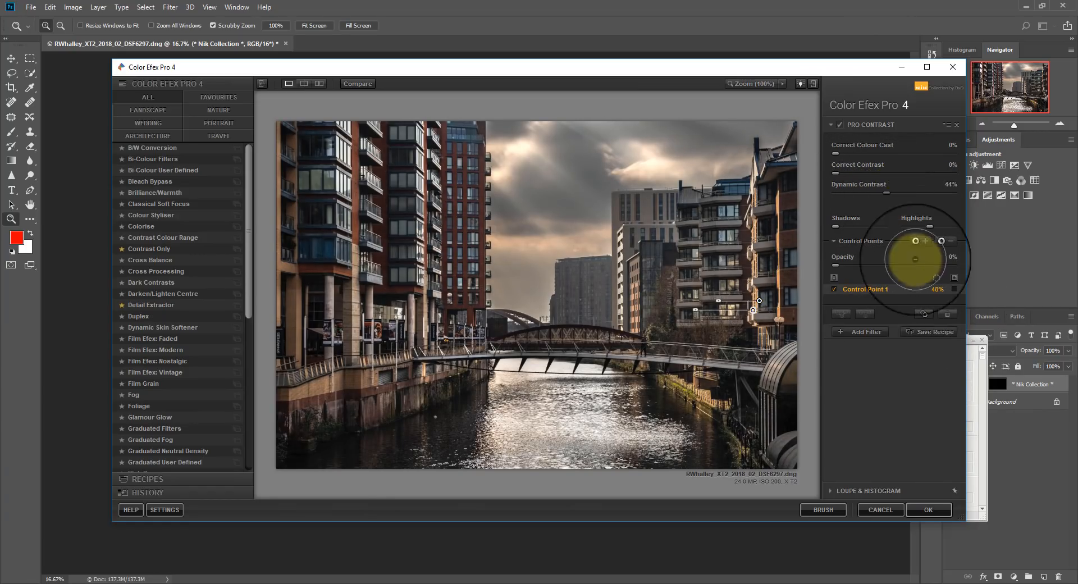
{"action": "left_click_drag", "start_coordinate": [797, 317], "coordinate": [769, 323]}
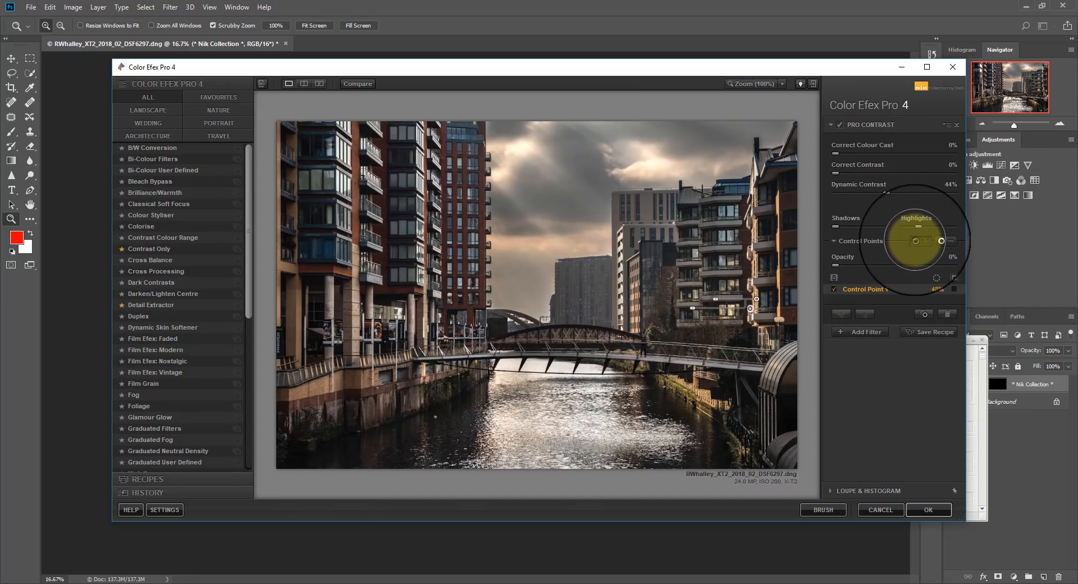
Add a Pro Contrast control point sized 52% on the left-hand buildings, set Dynamic Contrast to 58% and shift the point slightly.
{"action": "left_click", "coordinate": [919, 228]}
{"action": "left_click", "coordinate": [410, 263]}
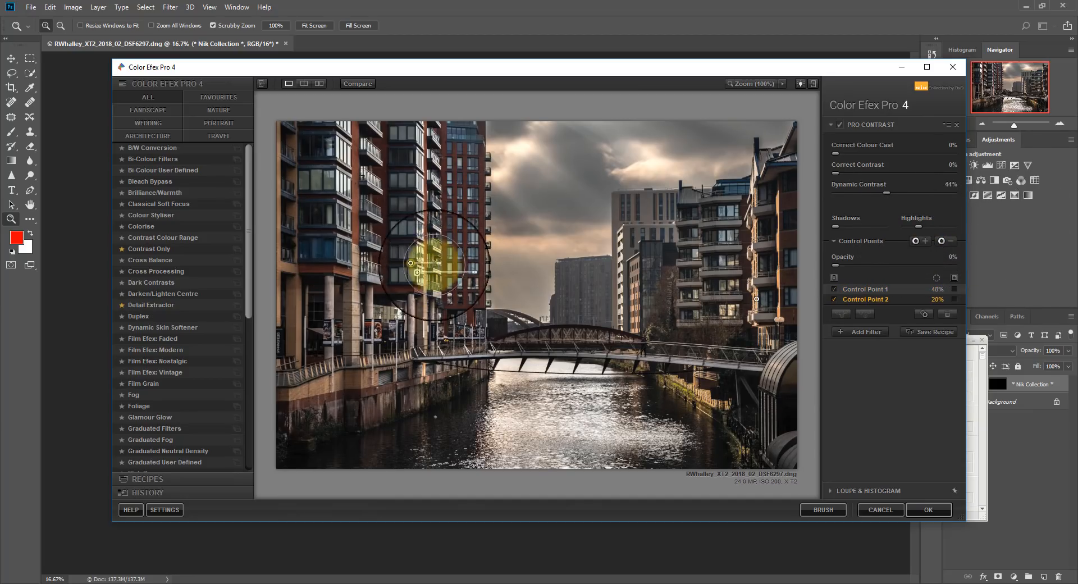
{"action": "mouse_move", "coordinate": [438, 261]}
{"action": "left_mouse_down"}
{"action": "mouse_move", "coordinate": [464, 264]}
{"action": "mouse_move", "coordinate": [454, 263]}
{"action": "left_mouse_up"}
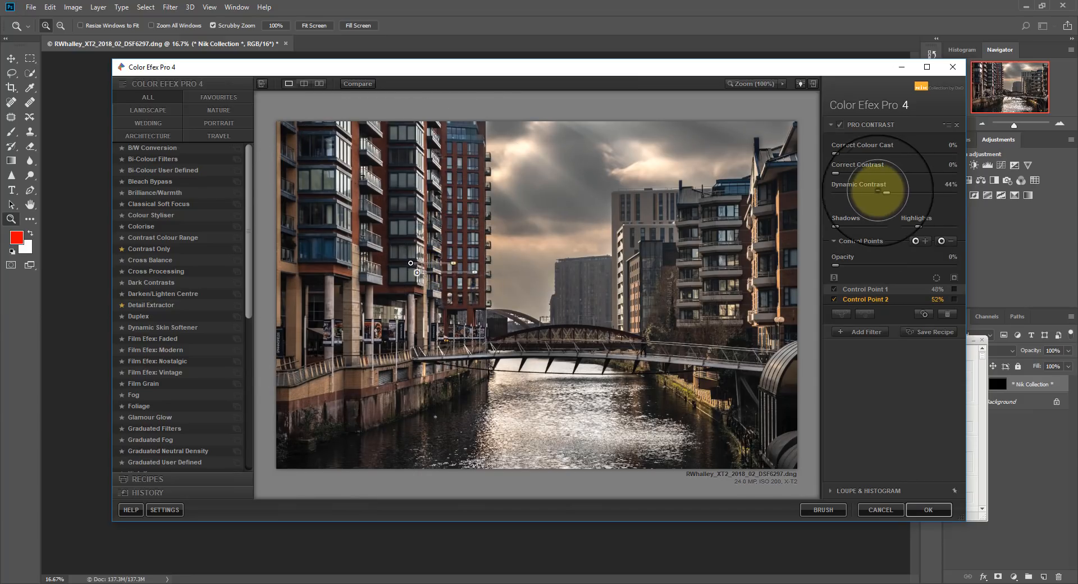
{"action": "mouse_move", "coordinate": [887, 193]}
{"action": "left_mouse_down"}
{"action": "mouse_move", "coordinate": [914, 195]}
{"action": "mouse_move", "coordinate": [904, 193]}
{"action": "left_mouse_up"}
{"action": "left_click_drag", "start_coordinate": [410, 262], "coordinate": [420, 256]}
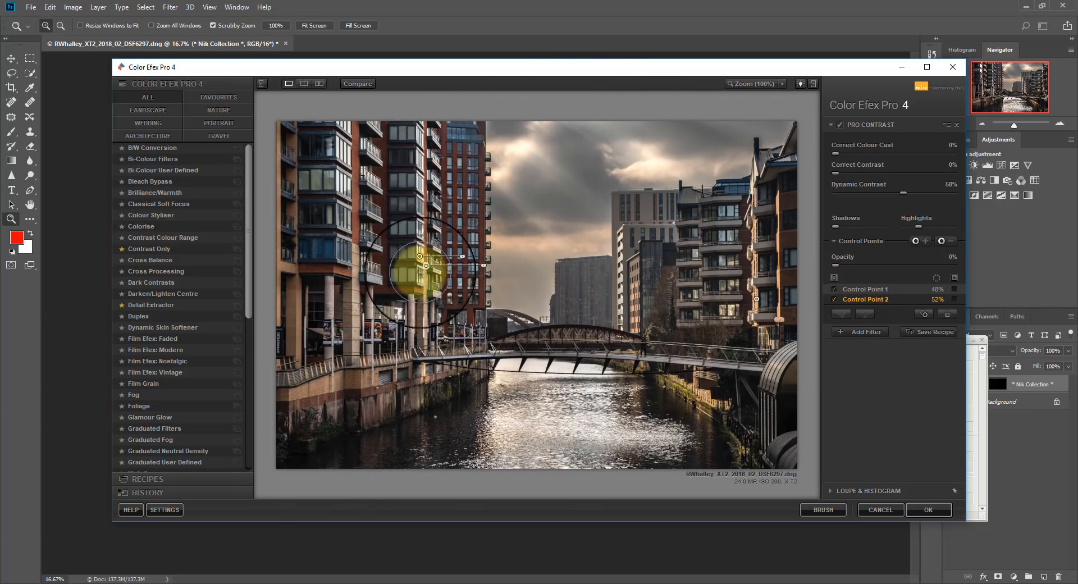
Set Pro Contrast's Correct Contrast to 21% and toggle the filter's effect off and on to compare.
{"action": "left_click_drag", "start_coordinate": [836, 172], "coordinate": [861, 173]}
{"action": "left_click", "coordinate": [841, 124]}
{"action": "left_click", "coordinate": [841, 125]}
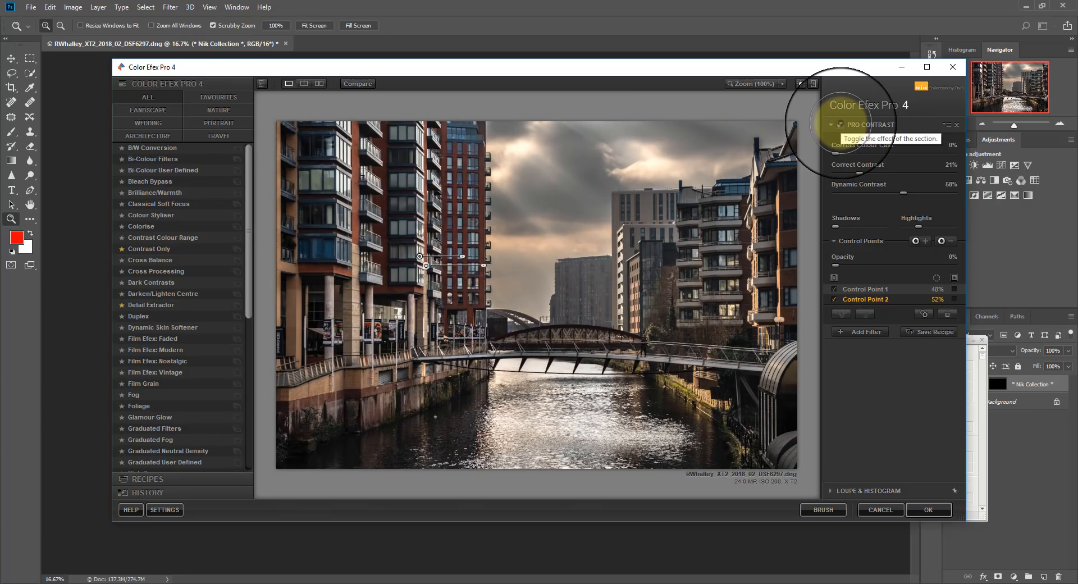
Add a control point sized 42% in the sky, adjust its position and set Correct Contrast to 28%.
{"action": "left_click", "coordinate": [916, 241]}
{"action": "left_click", "coordinate": [567, 186]}
{"action": "left_click_drag", "start_coordinate": [594, 184], "coordinate": [566, 179]}
{"action": "mouse_move", "coordinate": [862, 173]}
{"action": "left_mouse_down"}
{"action": "mouse_move", "coordinate": [883, 172]}
{"action": "mouse_move", "coordinate": [868, 173]}
{"action": "left_mouse_up"}
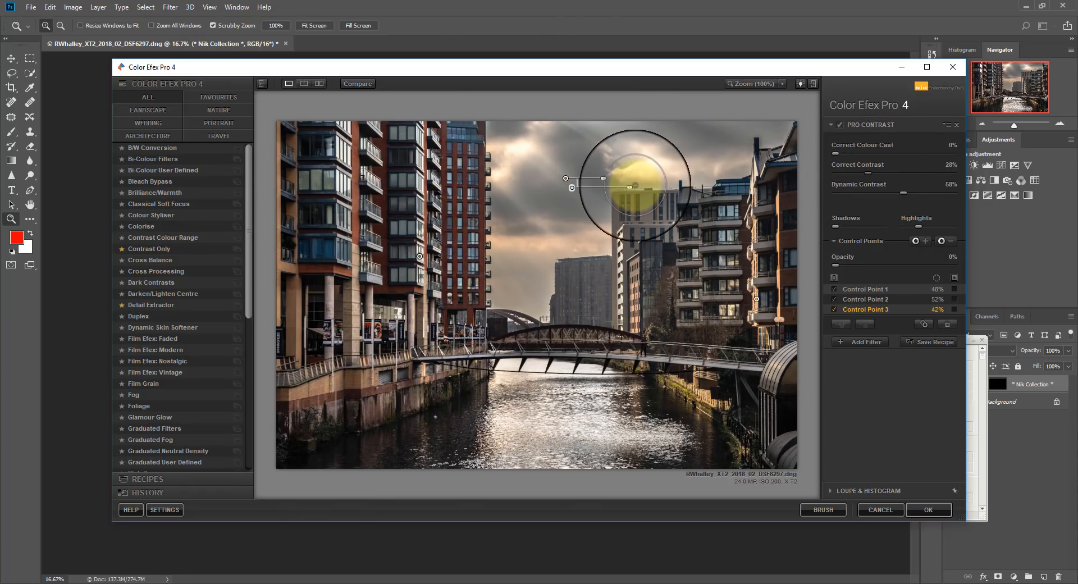
{"action": "left_click_drag", "start_coordinate": [566, 181], "coordinate": [567, 191]}
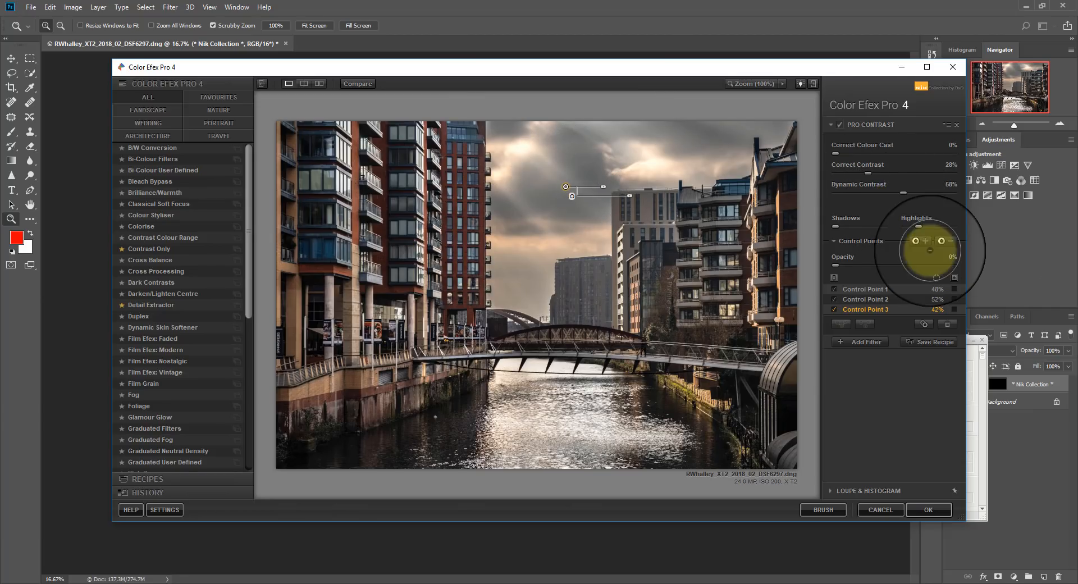
Add a control point sized 41% on the river's bright water, and set Correct Contrast to 40% and Dynamic Contrast to 71%.
{"action": "left_click", "coordinate": [916, 240]}
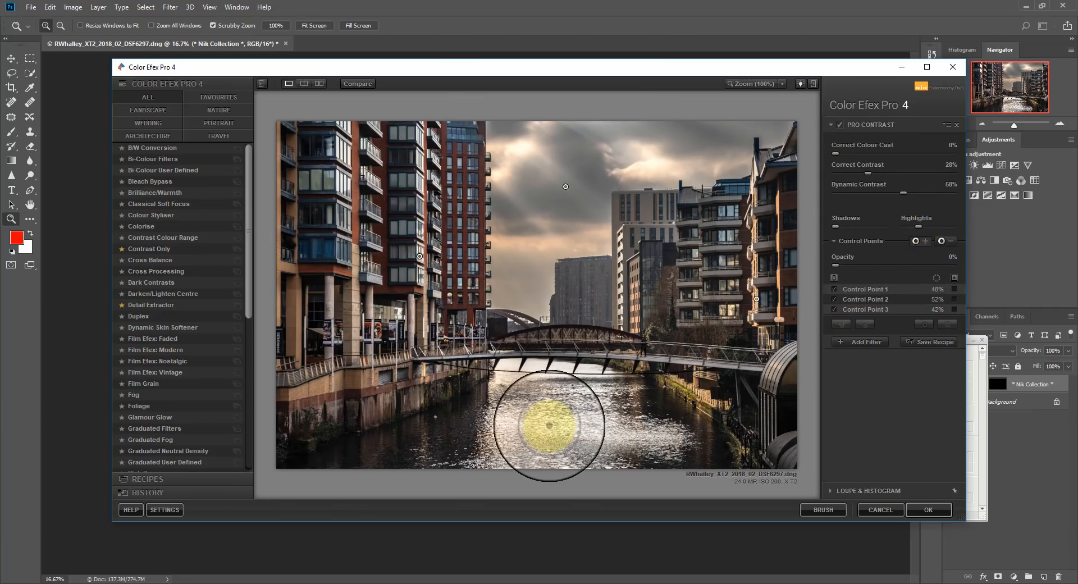
{"action": "left_click", "coordinate": [549, 425]}
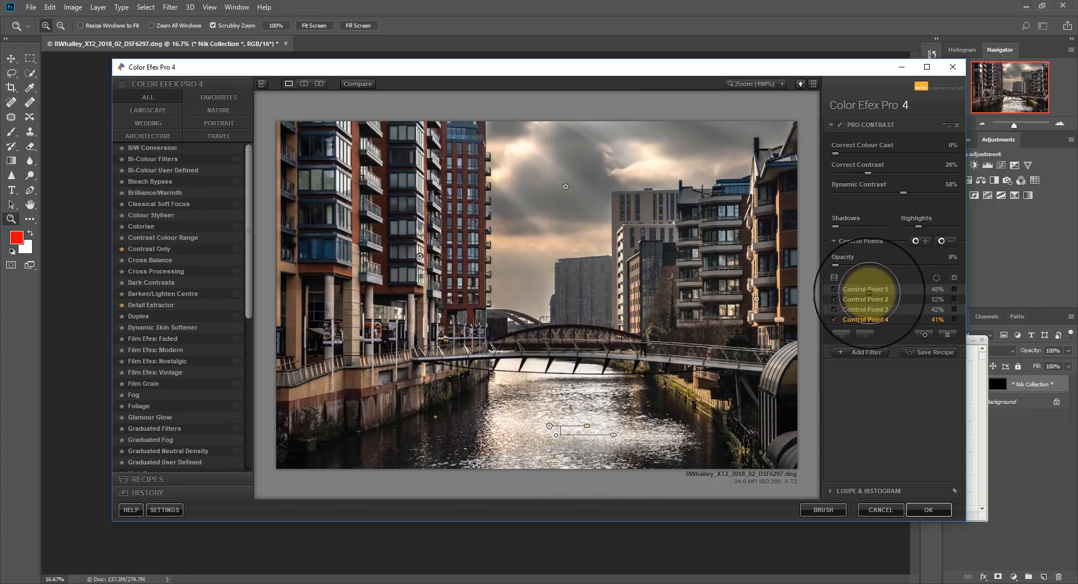
{"action": "left_click_drag", "start_coordinate": [903, 193], "coordinate": [884, 174]}
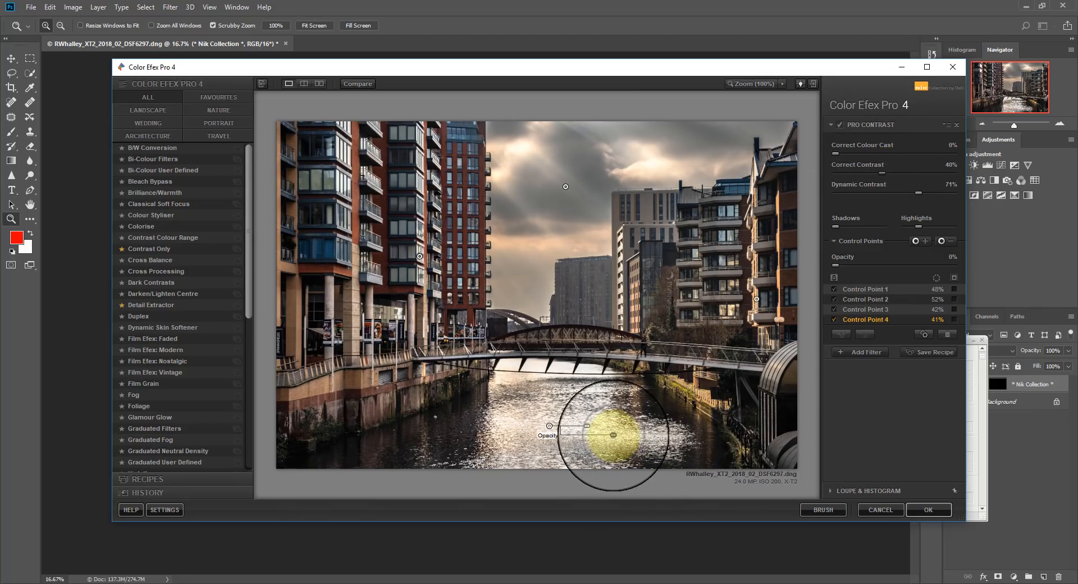
Lower the opacity of the control points on the water, the right-hand buildings and the left-hand buildings.
{"action": "left_click_drag", "start_coordinate": [602, 434], "coordinate": [705, 308]}
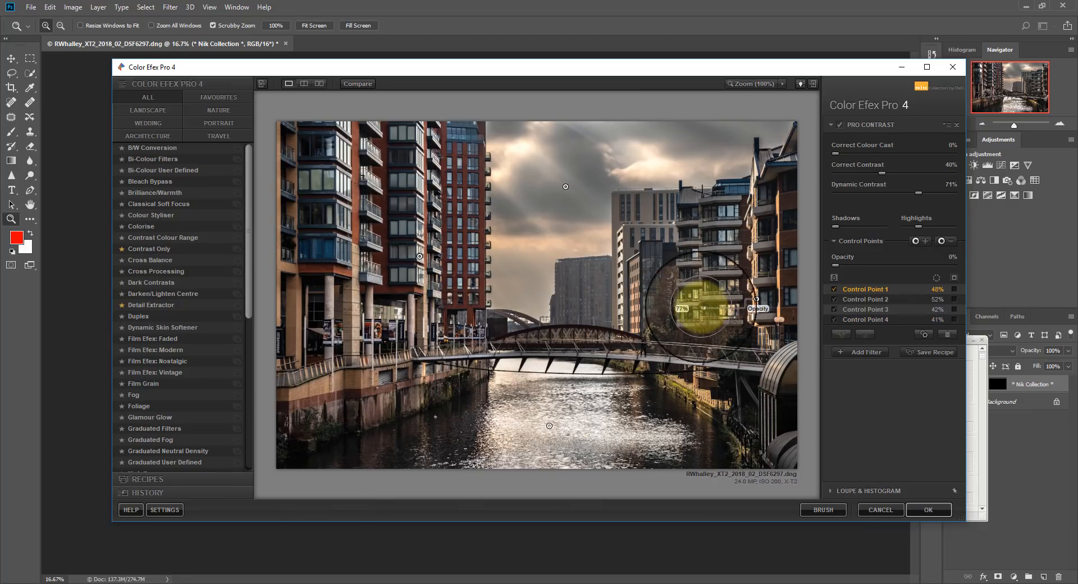
{"action": "left_click", "coordinate": [419, 256]}
{"action": "left_click_drag", "start_coordinate": [485, 265], "coordinate": [468, 267]}
{"action": "left_click", "coordinate": [603, 225]}
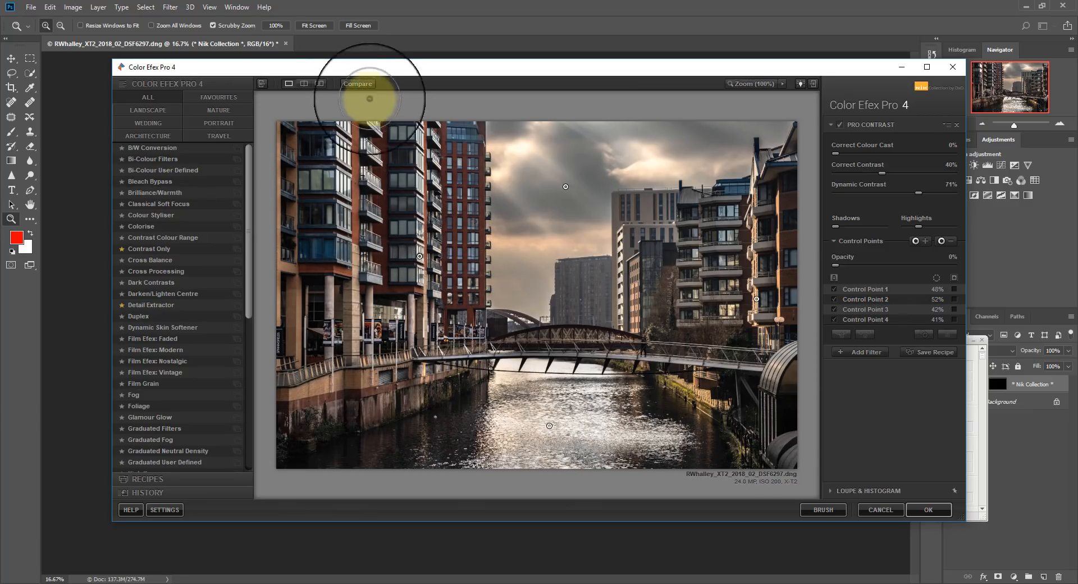
Compare the photo with and without the Pro Contrast effect several times, and apply the filter.
{"action": "left_click", "coordinate": [358, 83]}
{"action": "left_click", "coordinate": [357, 83]}
{"action": "left_click", "coordinate": [358, 83]}
{"action": "left_click", "coordinate": [357, 83]}
{"action": "left_click", "coordinate": [358, 83]}
{"action": "left_click", "coordinate": [357, 83]}
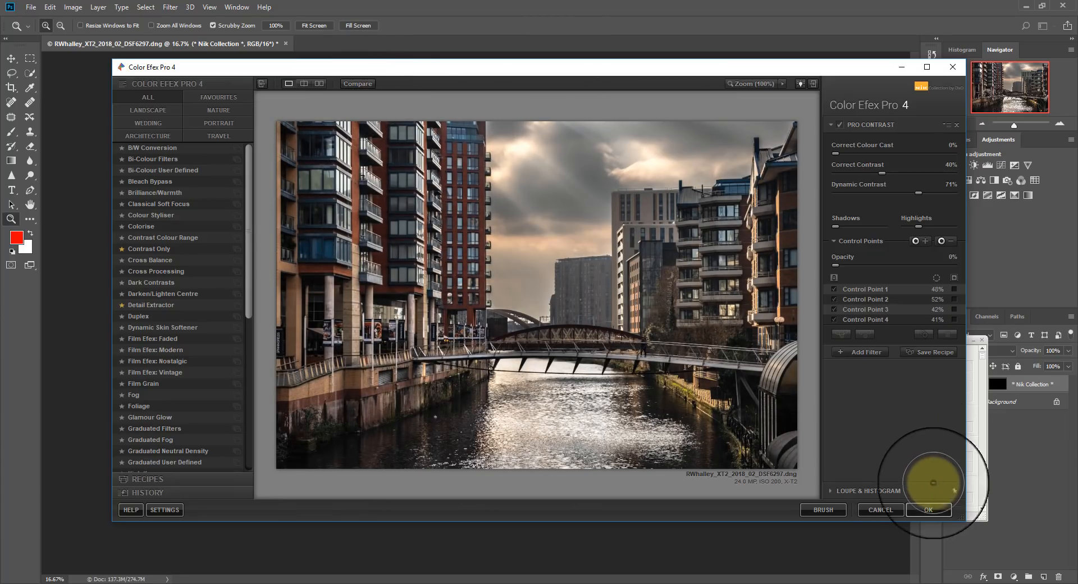
{"action": "left_click", "coordinate": [923, 507]}
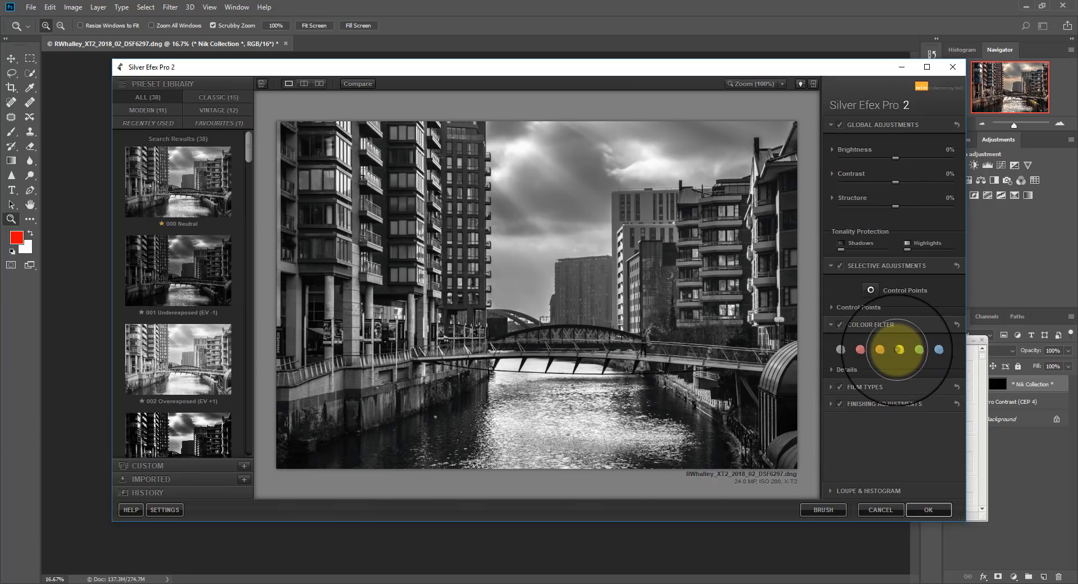
In Silver Efex Pro 2, try the yellow colour filter, switch to the blue one and set its Strength to 60%.
{"action": "left_click", "coordinate": [900, 350]}
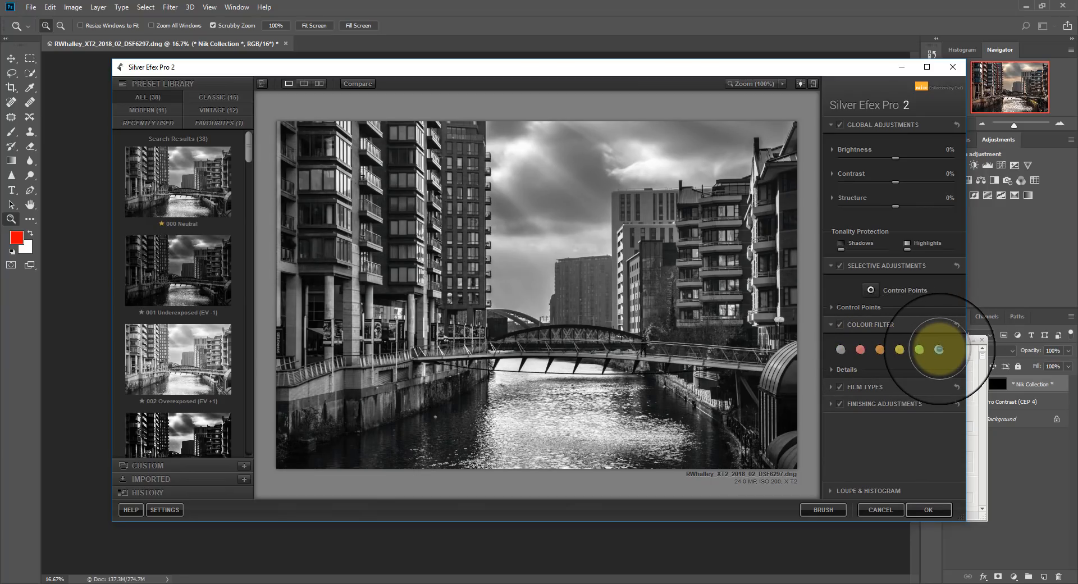
{"action": "left_click", "coordinate": [939, 350]}
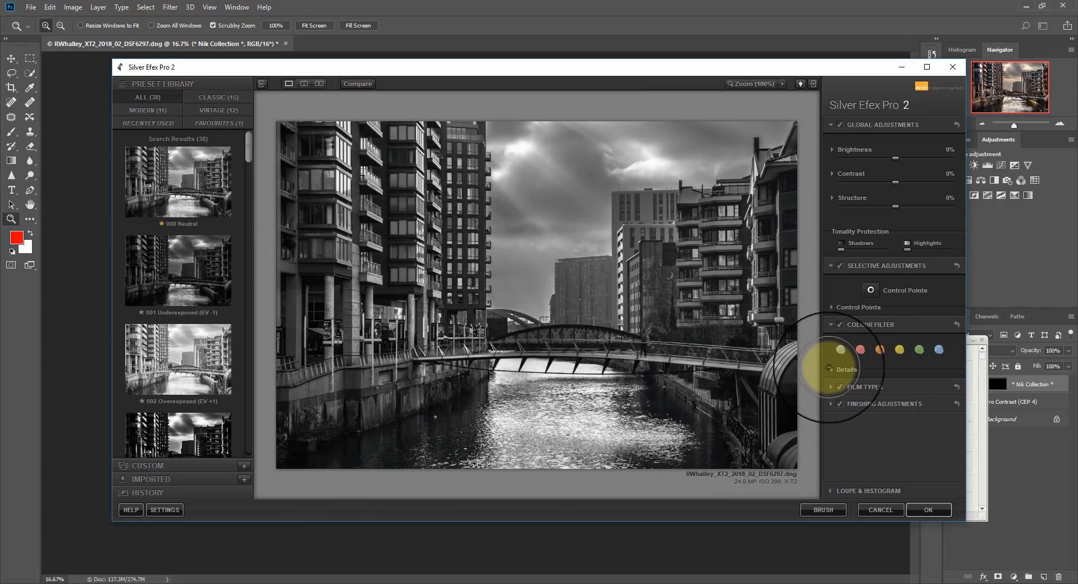
{"action": "left_click", "coordinate": [831, 369]}
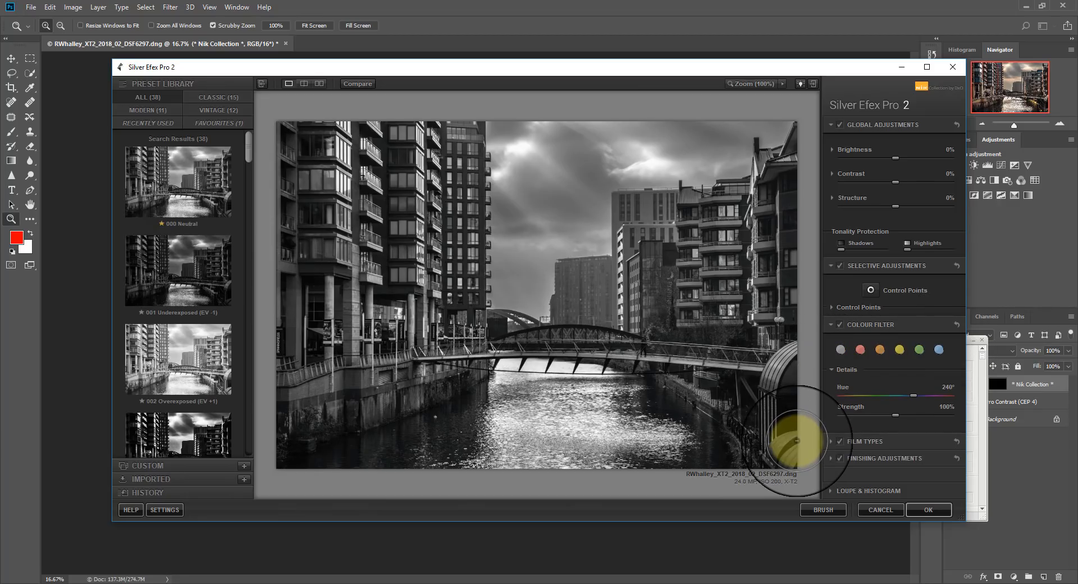
{"action": "mouse_move", "coordinate": [896, 414]}
{"action": "left_mouse_down"}
{"action": "mouse_move", "coordinate": [843, 417]}
{"action": "mouse_move", "coordinate": [910, 414]}
{"action": "mouse_move", "coordinate": [876, 419]}
{"action": "left_mouse_up"}
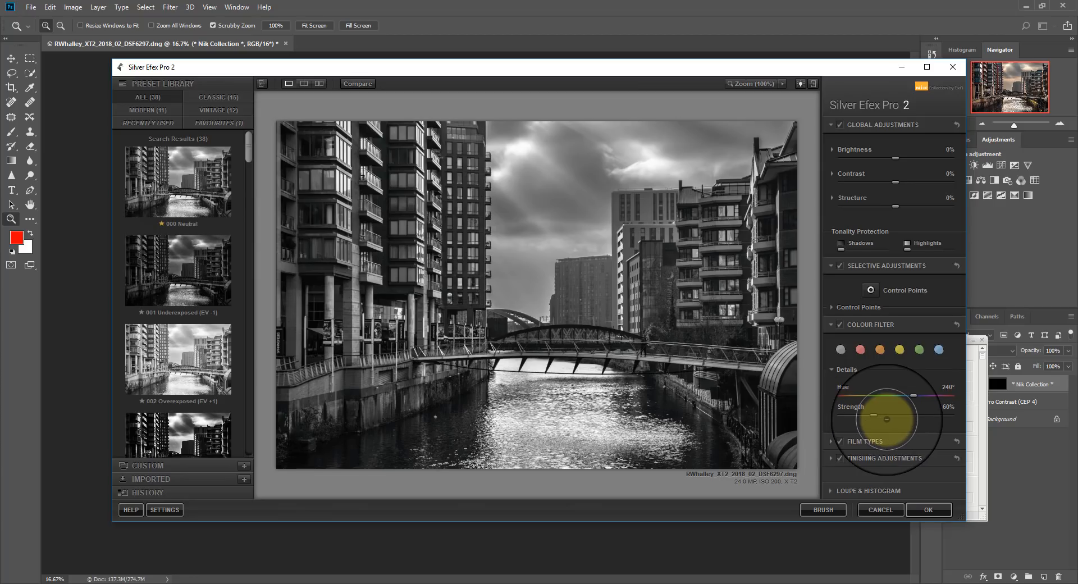
Adjust the film type's colour sensitivity to Red -45%, Yellow 48%, Green -2%, Cyan 1%, Blue -52% and Violet -2%.
{"action": "left_click", "coordinate": [865, 442]}
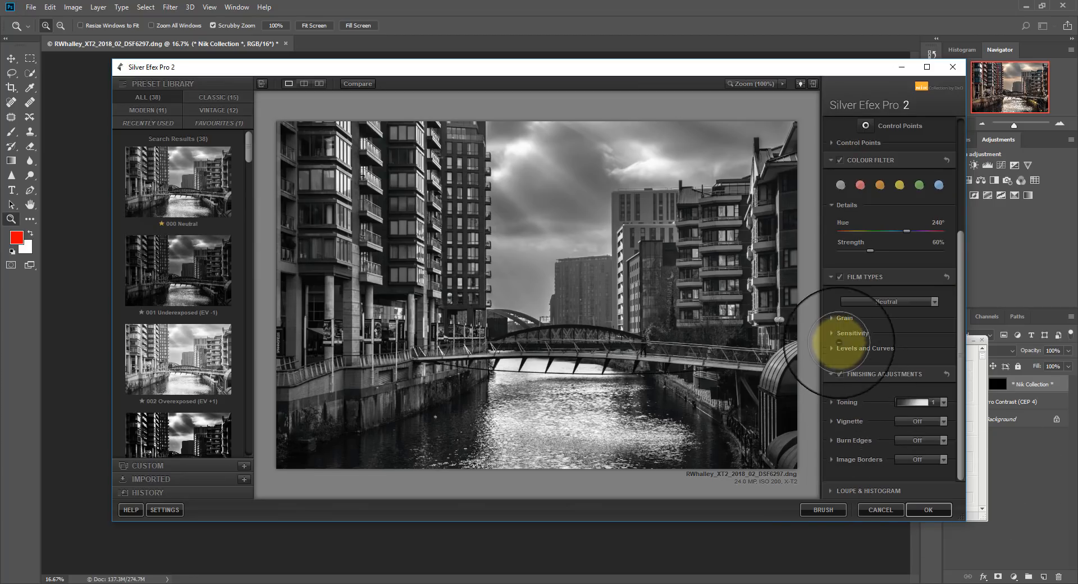
{"action": "left_click", "coordinate": [833, 332]}
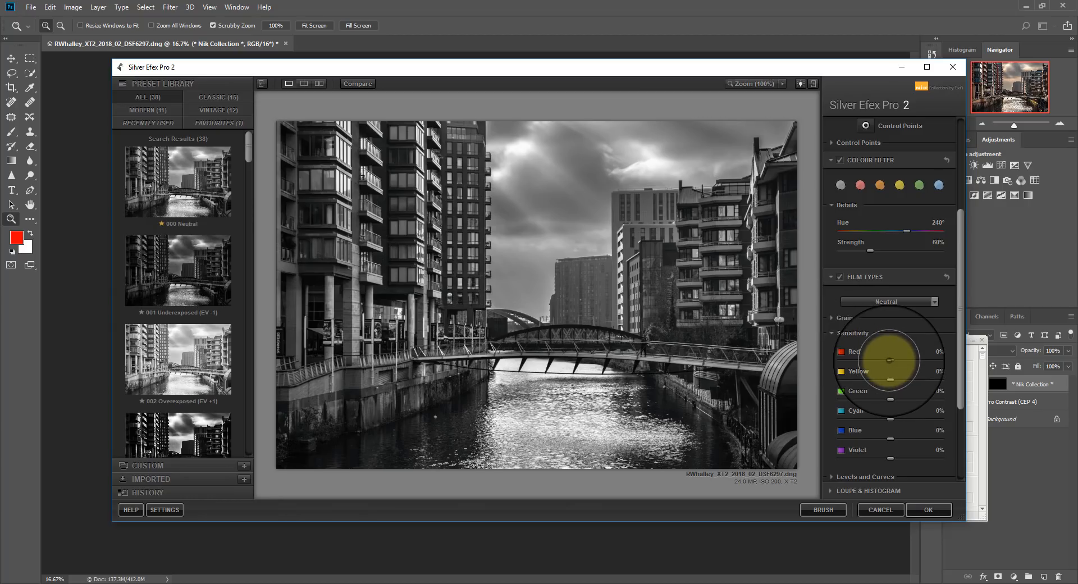
{"action": "left_click_drag", "start_coordinate": [890, 360], "coordinate": [868, 362]}
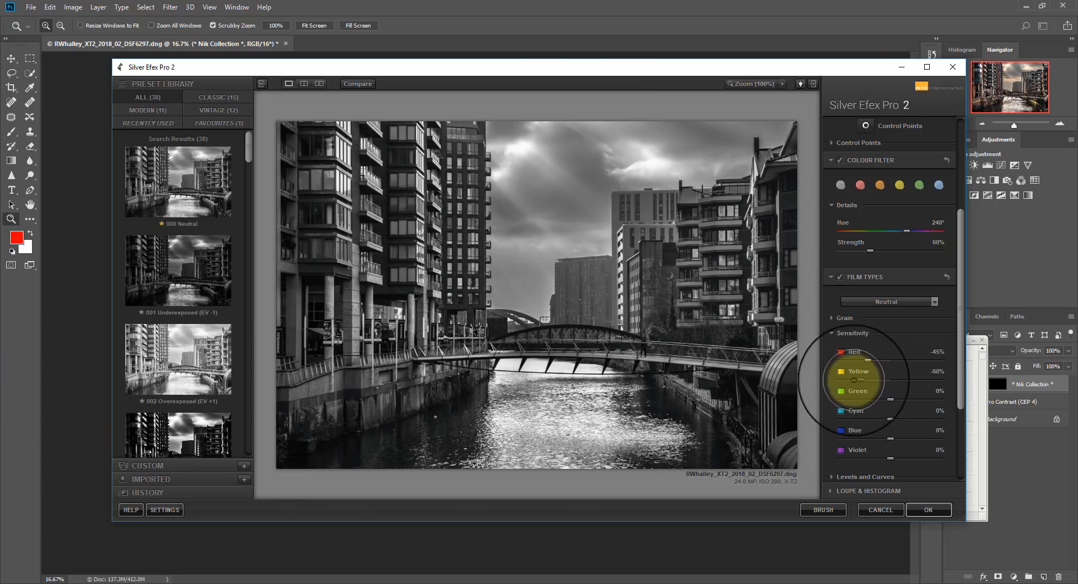
{"action": "left_click_drag", "start_coordinate": [859, 381], "coordinate": [849, 380]}
{"action": "left_click_drag", "start_coordinate": [922, 381], "coordinate": [911, 377]}
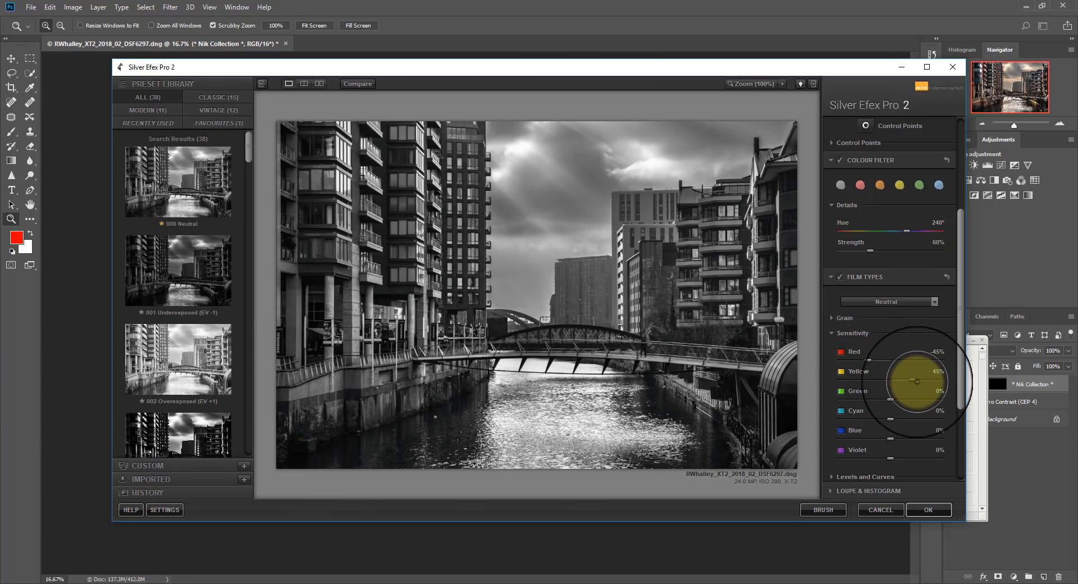
{"action": "left_click_drag", "start_coordinate": [891, 399], "coordinate": [942, 403]}
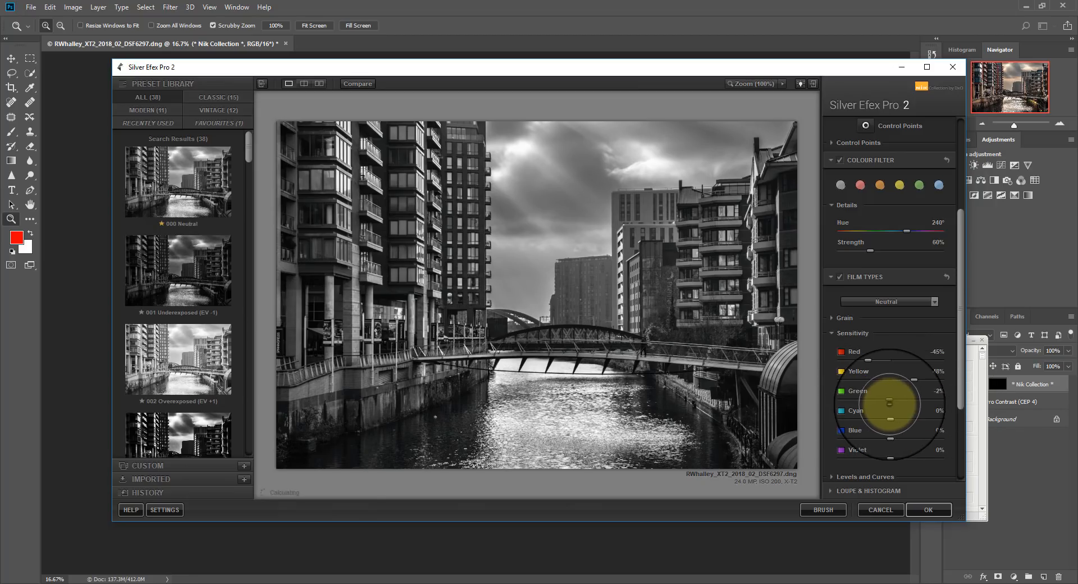
{"action": "left_click_drag", "start_coordinate": [841, 420], "coordinate": [864, 438]}
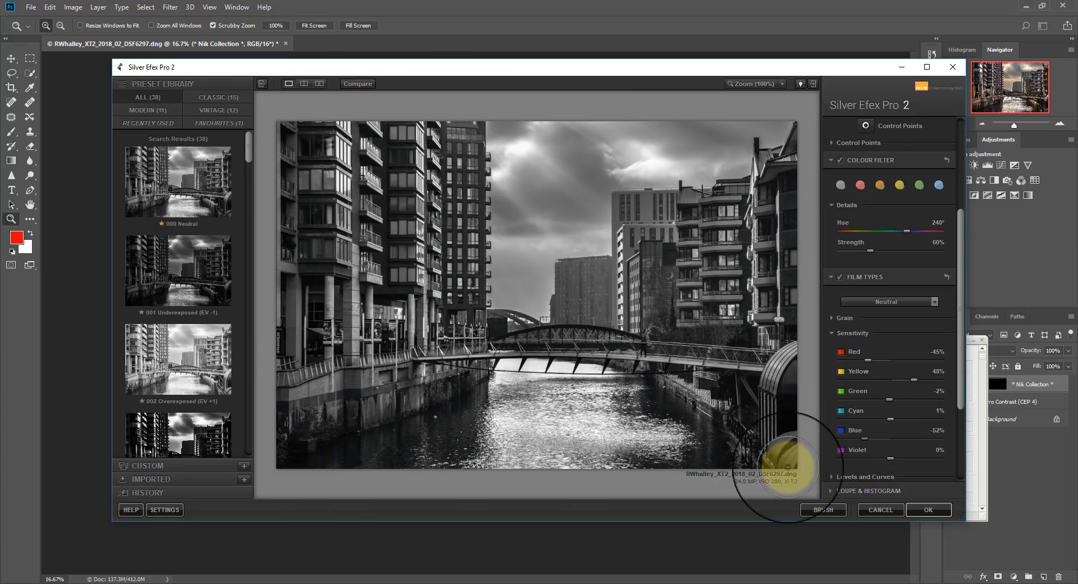
{"action": "mouse_move", "coordinate": [891, 459]}
{"action": "left_mouse_down"}
{"action": "mouse_move", "coordinate": [854, 457]}
{"action": "mouse_move", "coordinate": [922, 457]}
{"action": "mouse_move", "coordinate": [892, 462]}
{"action": "left_mouse_up"}
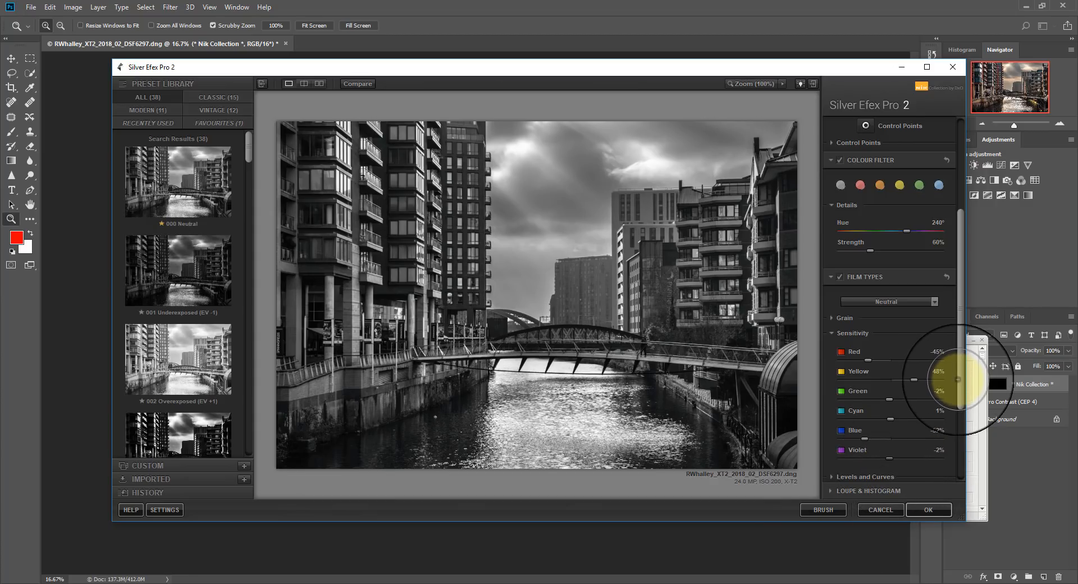
Set the global Dynamic Brightness to -57% and expand the detailed Contrast settings.
{"action": "scroll", "coordinate": [953, 205], "scroll_direction": "up", "scroll_amount": 5}
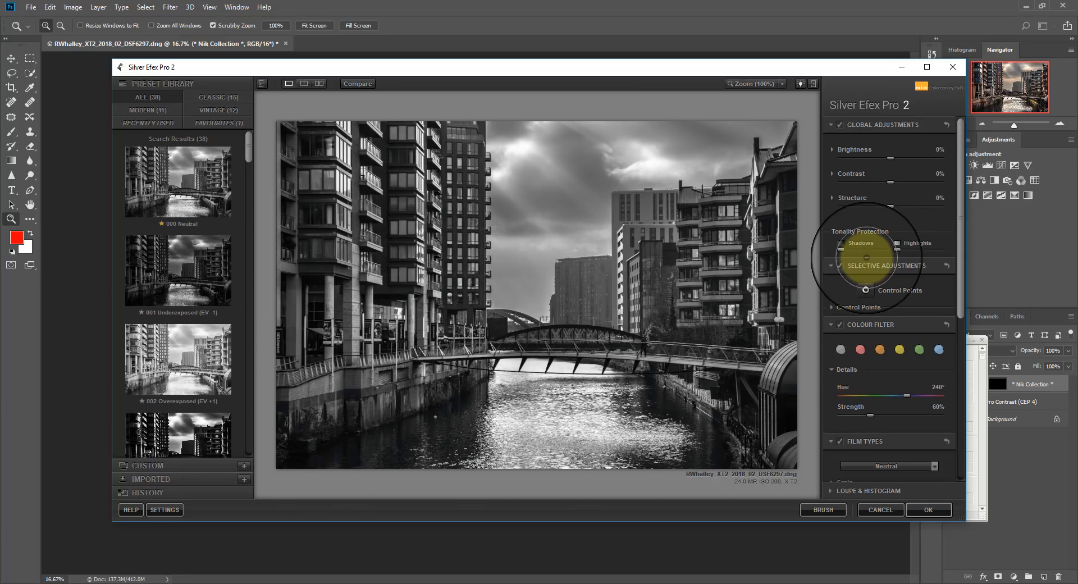
{"action": "left_click", "coordinate": [834, 149]}
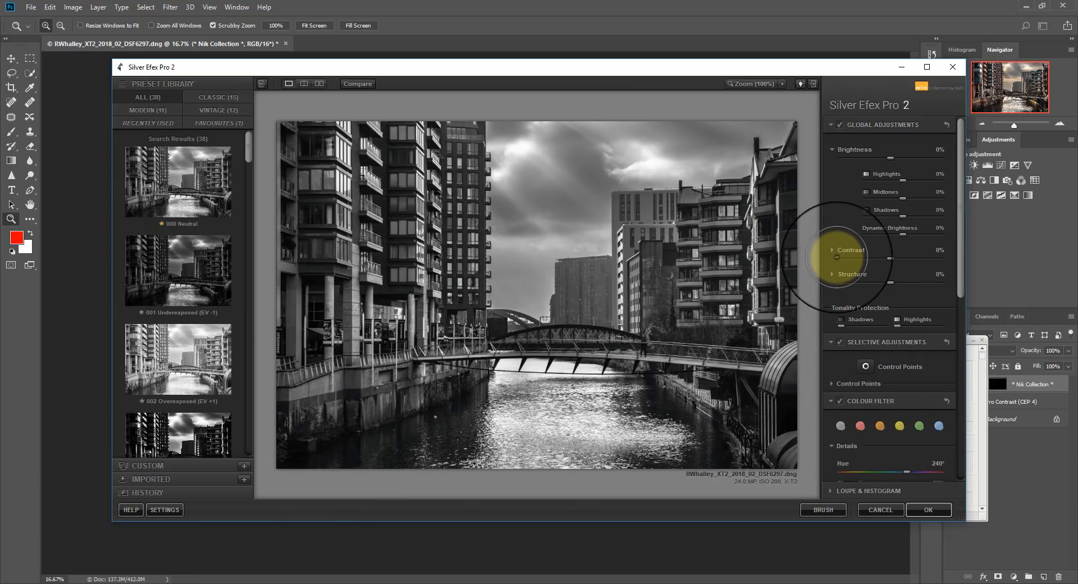
{"action": "left_click_drag", "start_coordinate": [903, 234], "coordinate": [884, 235]}
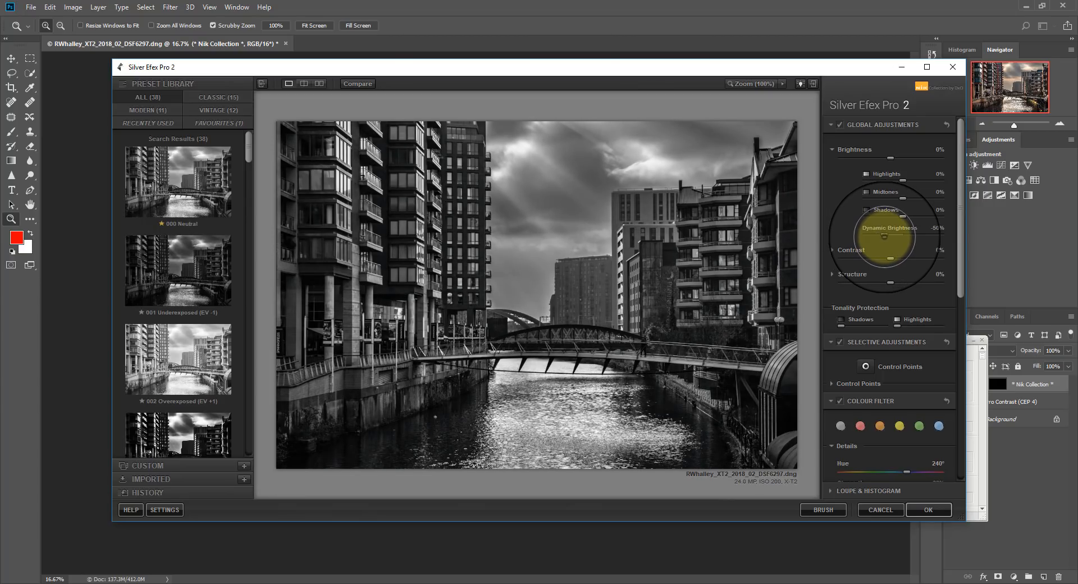
{"action": "left_click", "coordinate": [833, 250]}
{"action": "mouse_move", "coordinate": [885, 235]}
{"action": "left_mouse_down"}
{"action": "mouse_move", "coordinate": [925, 237]}
{"action": "mouse_move", "coordinate": [884, 235]}
{"action": "left_mouse_up"}
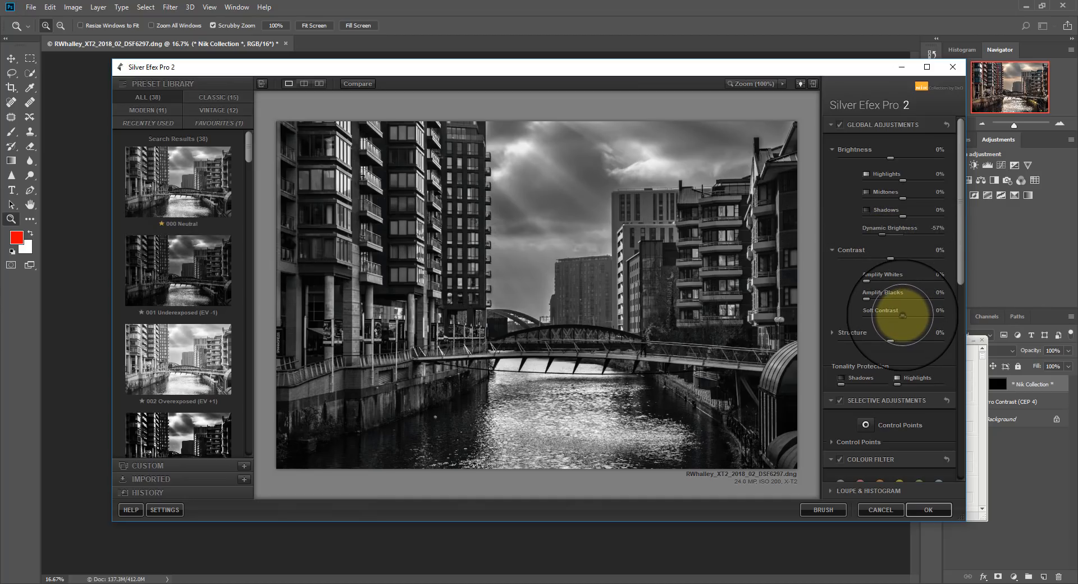
Try Soft Contrast at 60%, reduce it to -16%, and lower Dynamic Brightness to -68%.
{"action": "left_click_drag", "start_coordinate": [903, 316], "coordinate": [925, 316]}
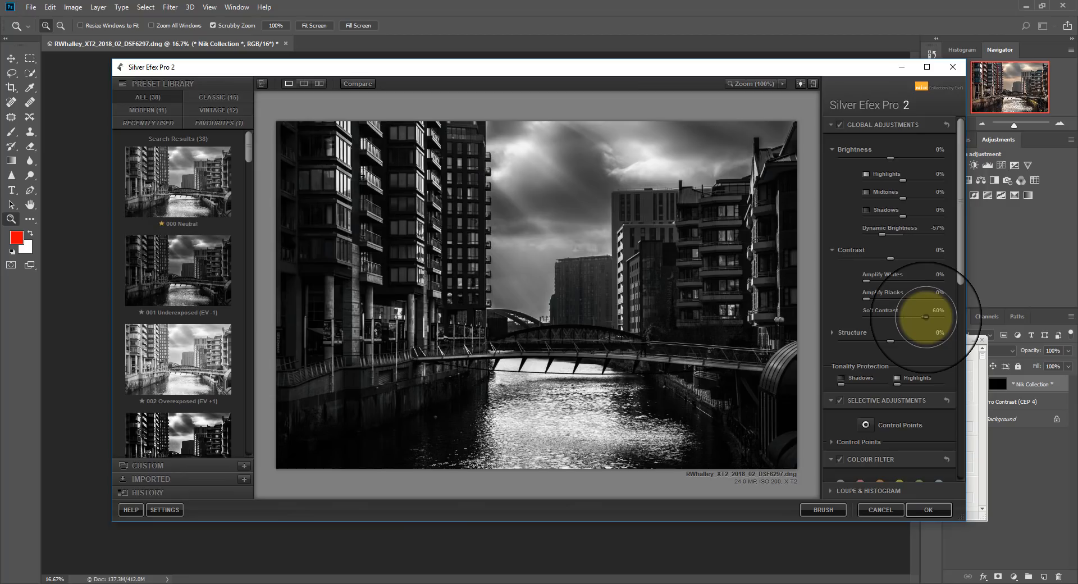
{"action": "left_click_drag", "start_coordinate": [925, 316], "coordinate": [897, 318]}
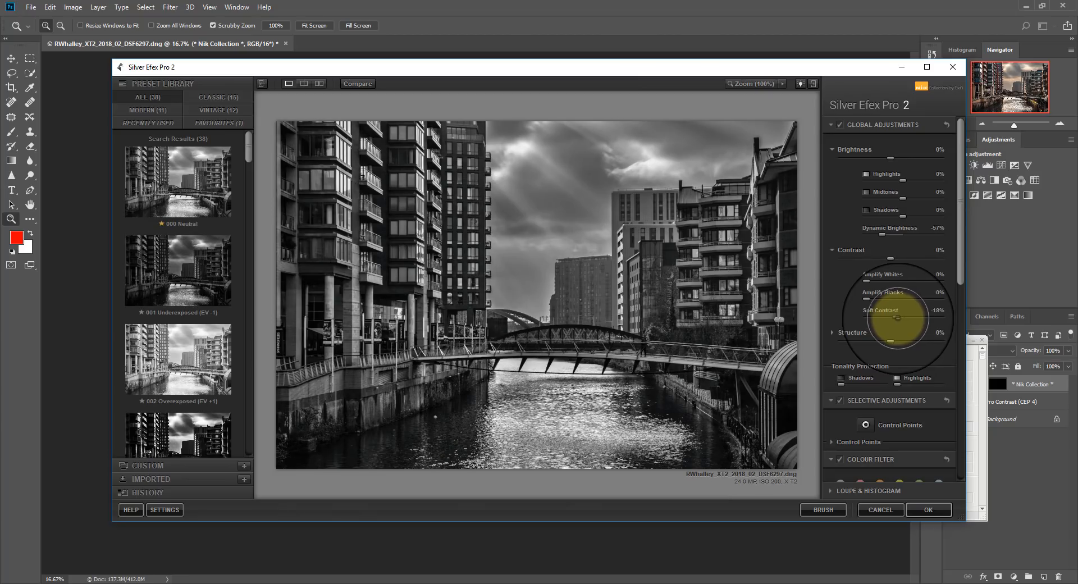
{"action": "left_click_drag", "start_coordinate": [882, 234], "coordinate": [877, 233]}
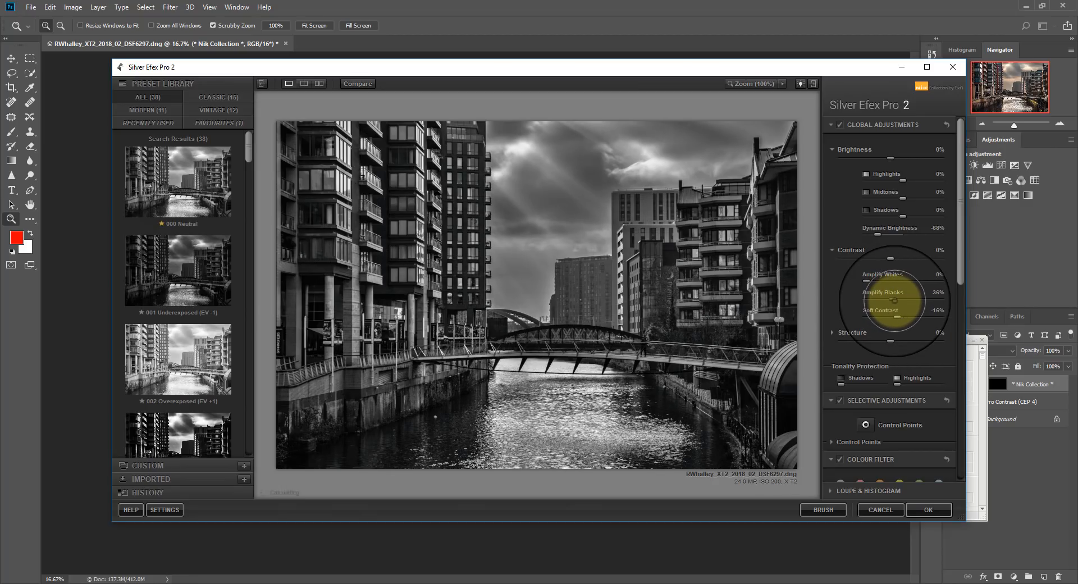
Set Amplify Whites to 24%, Amplify Blacks to 29% and Soft Contrast to 22%.
{"action": "mouse_move", "coordinate": [885, 298]}
{"action": "left_mouse_down"}
{"action": "mouse_move", "coordinate": [927, 300]}
{"action": "mouse_move", "coordinate": [888, 299]}
{"action": "left_mouse_up"}
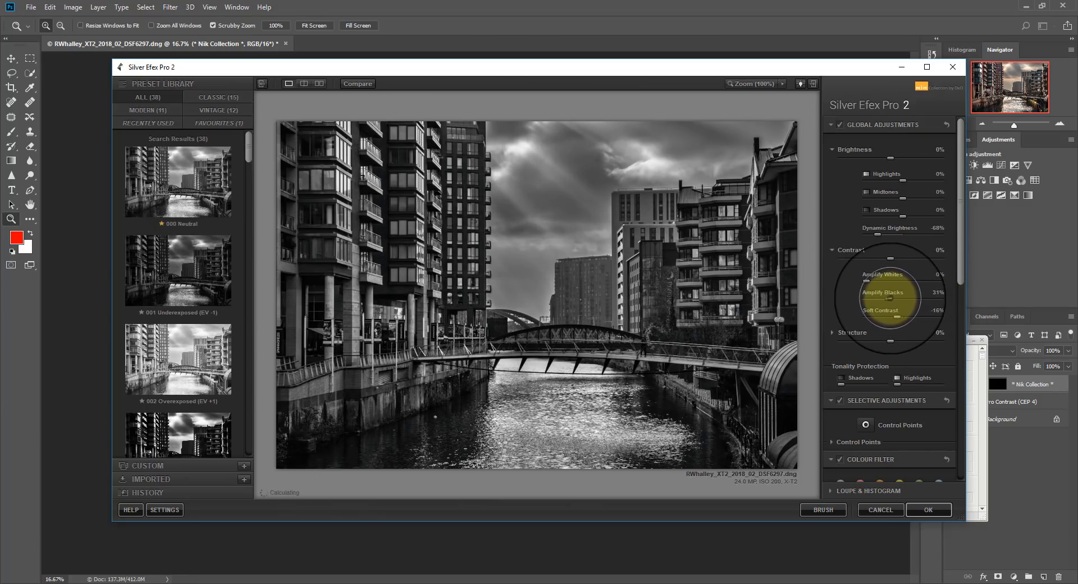
{"action": "left_click_drag", "start_coordinate": [871, 280], "coordinate": [880, 282]}
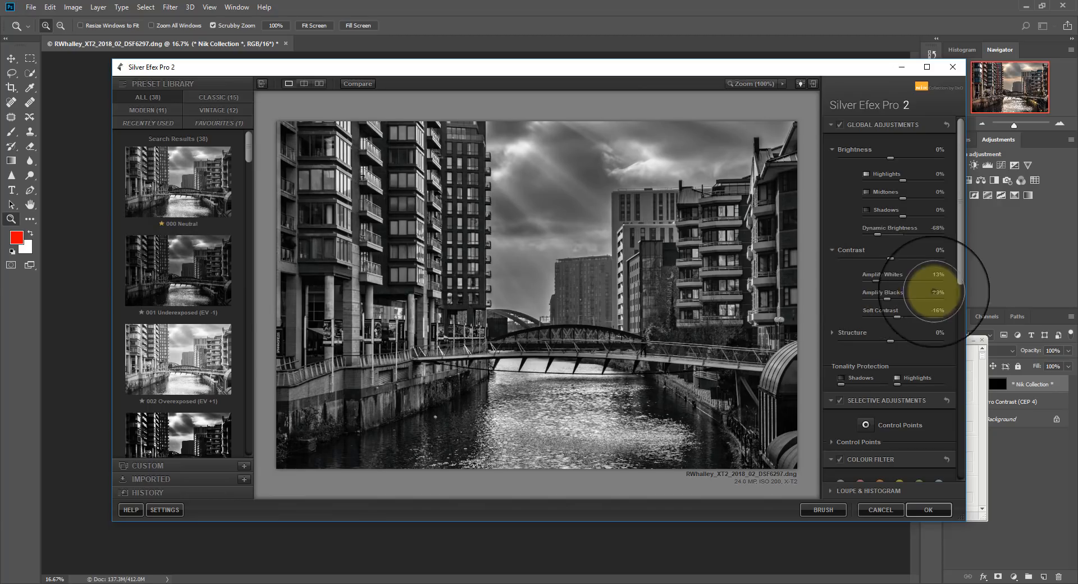
{"action": "left_click_drag", "start_coordinate": [908, 316], "coordinate": [909, 316]}
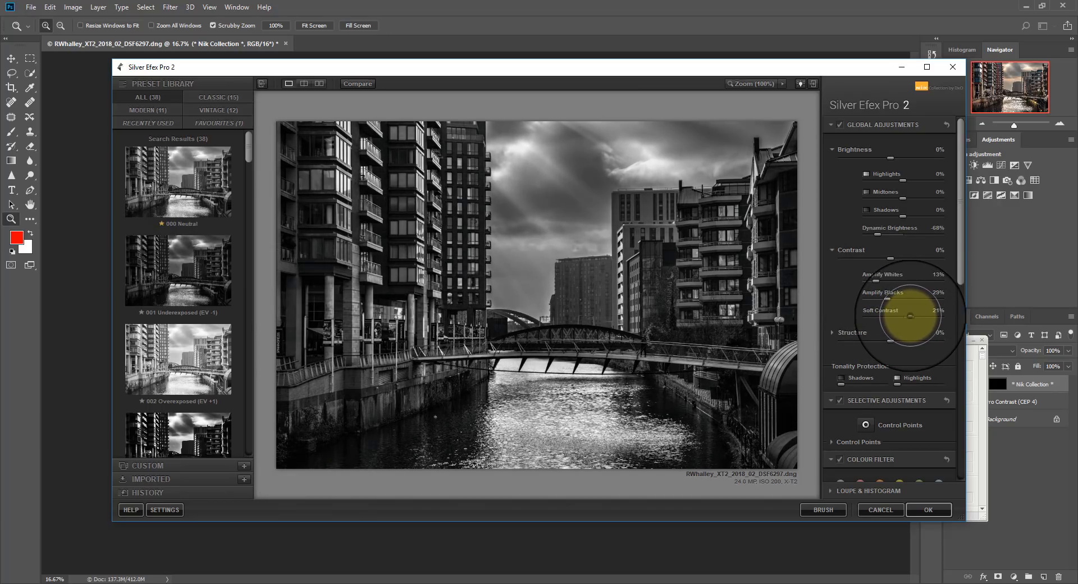
Expand the detailed Structure settings and set Midtones structure to 22%, Highlights structure to 22% and Fine Structure to -69%.
{"action": "left_click", "coordinate": [832, 332]}
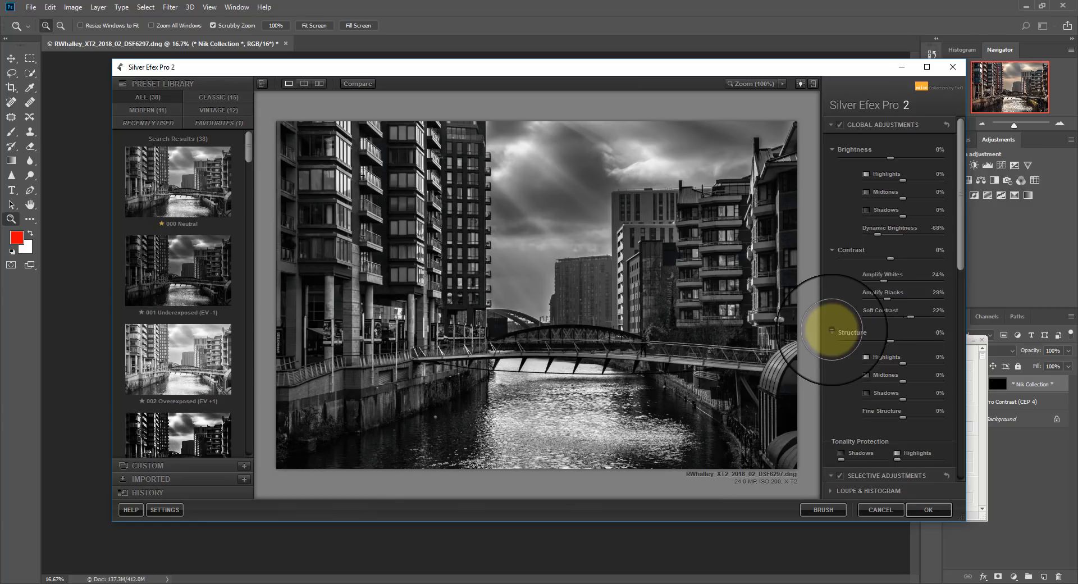
{"action": "scroll", "coordinate": [865, 354], "scroll_direction": "down", "scroll_amount": 1}
{"action": "left_click_drag", "start_coordinate": [904, 348], "coordinate": [911, 348]}
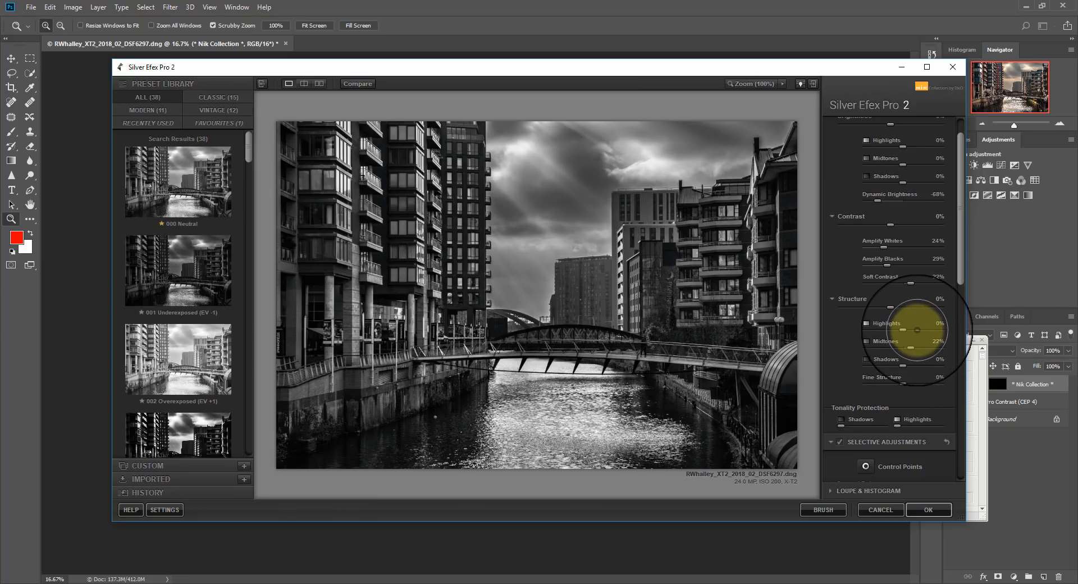
{"action": "left_click_drag", "start_coordinate": [904, 330], "coordinate": [911, 330]}
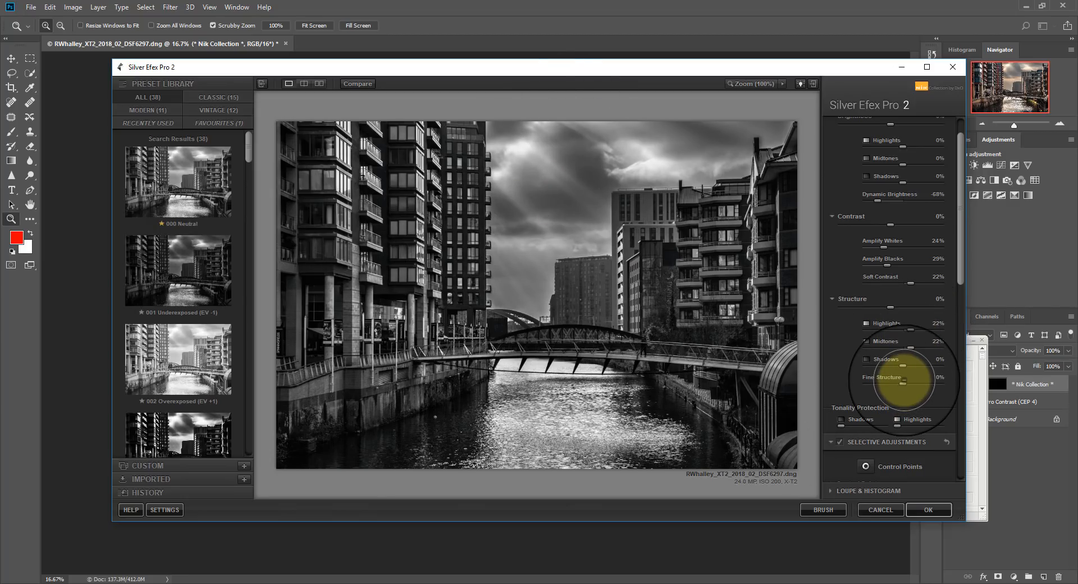
{"action": "left_click_drag", "start_coordinate": [902, 383], "coordinate": [878, 383]}
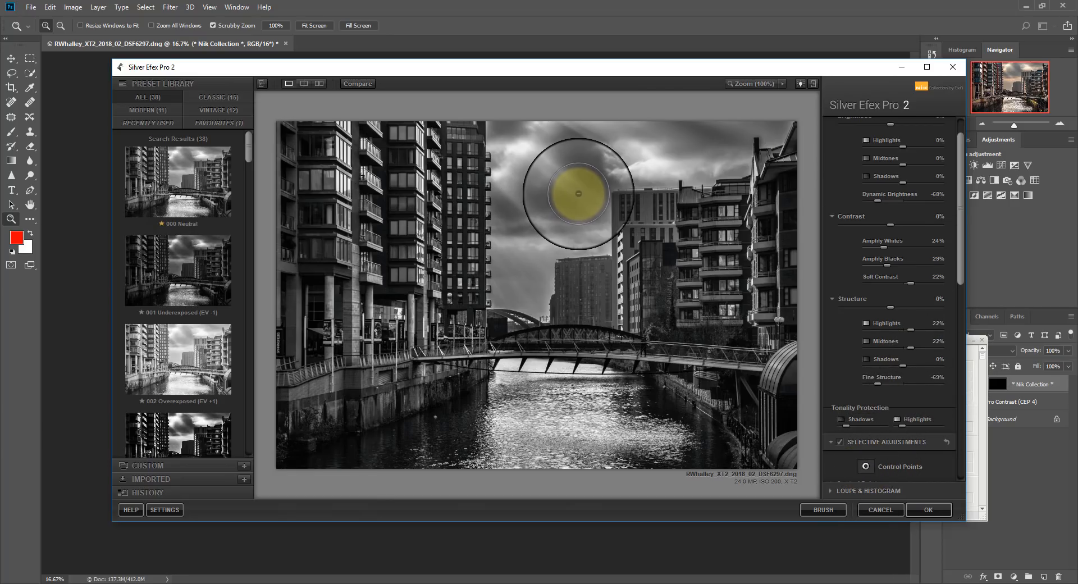
Place a control point in the dark sky above the distant buildings, expand its full settings, and raise its contrast and structure.
{"action": "left_click", "coordinate": [579, 193]}
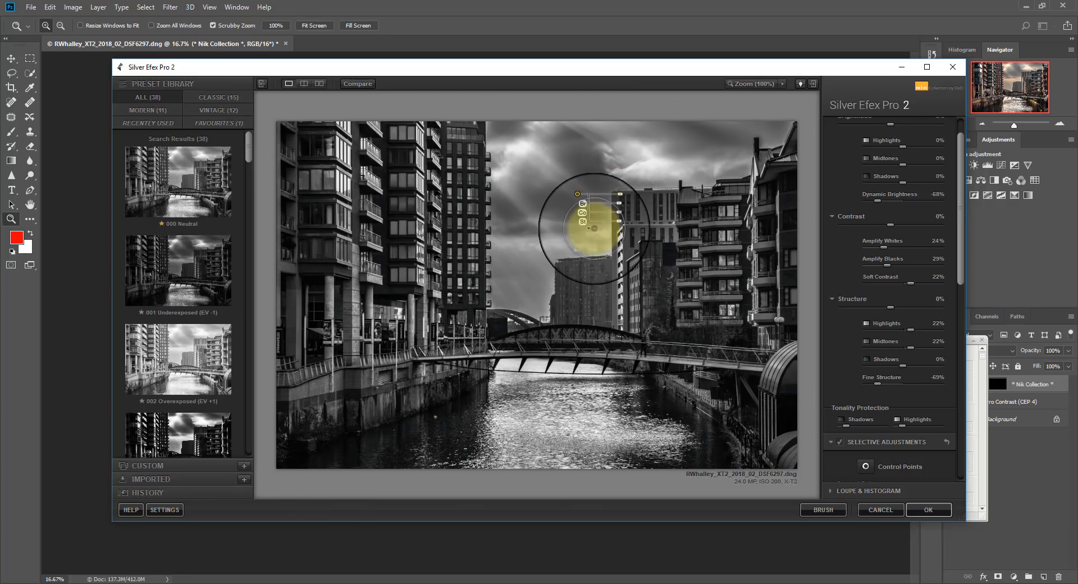
{"action": "left_click", "coordinate": [589, 227]}
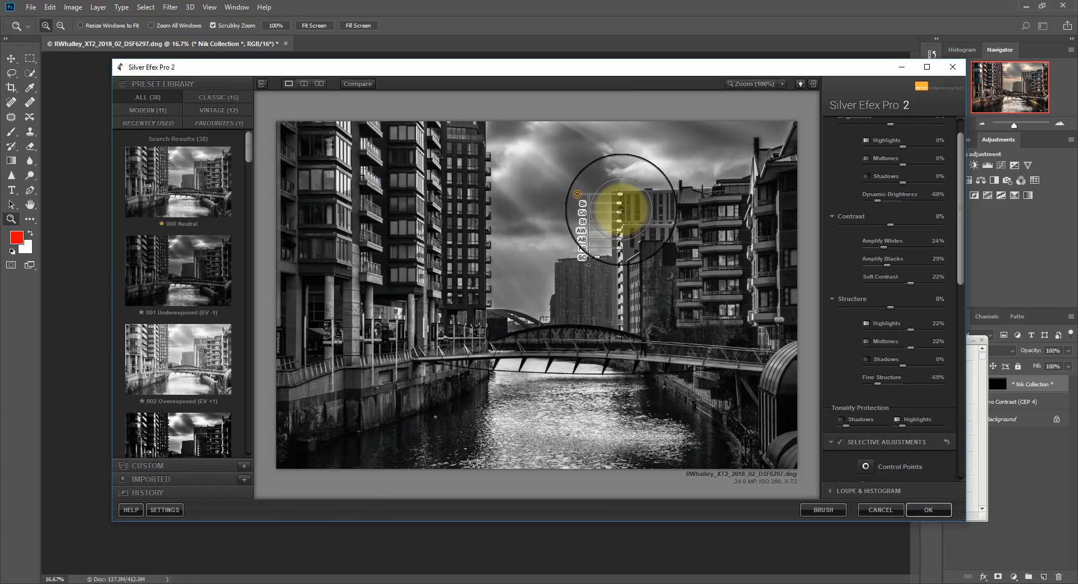
{"action": "mouse_move", "coordinate": [620, 212]}
{"action": "left_mouse_down"}
{"action": "mouse_move", "coordinate": [629, 213]}
{"action": "mouse_move", "coordinate": [619, 229]}
{"action": "mouse_move", "coordinate": [628, 222]}
{"action": "left_mouse_up"}
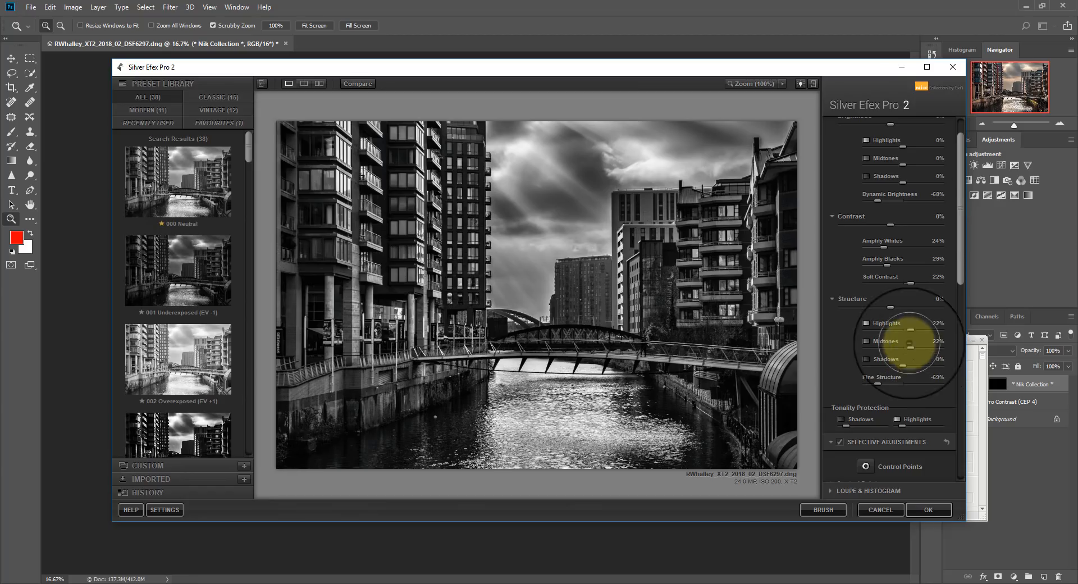
Add and adjust control points on the tall foreground building beside the river and on the quay wall below it.
{"action": "left_click", "coordinate": [866, 466]}
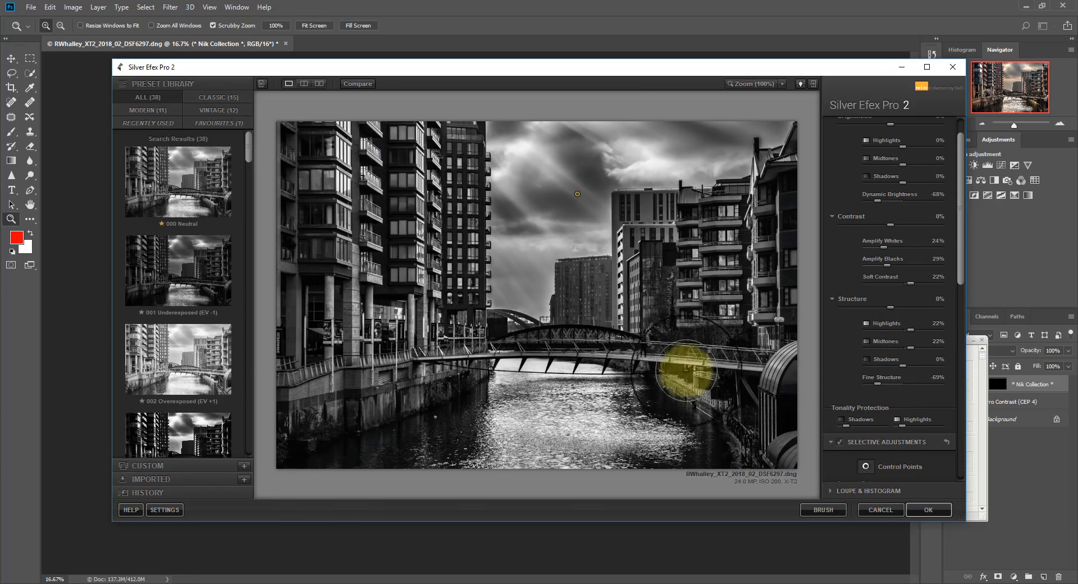
{"action": "left_click", "coordinate": [328, 191]}
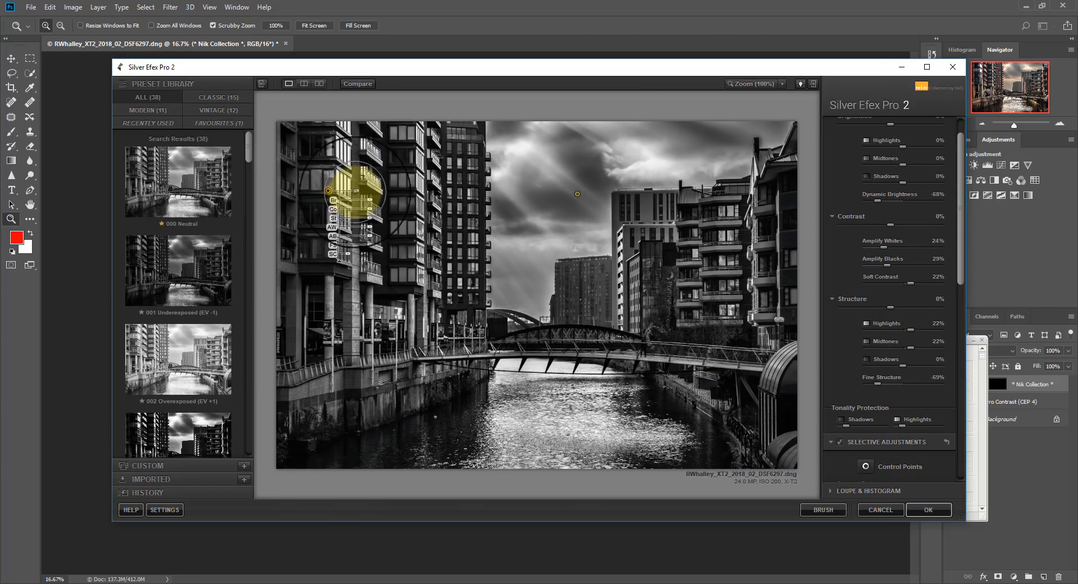
{"action": "left_click_drag", "start_coordinate": [356, 191], "coordinate": [325, 382]}
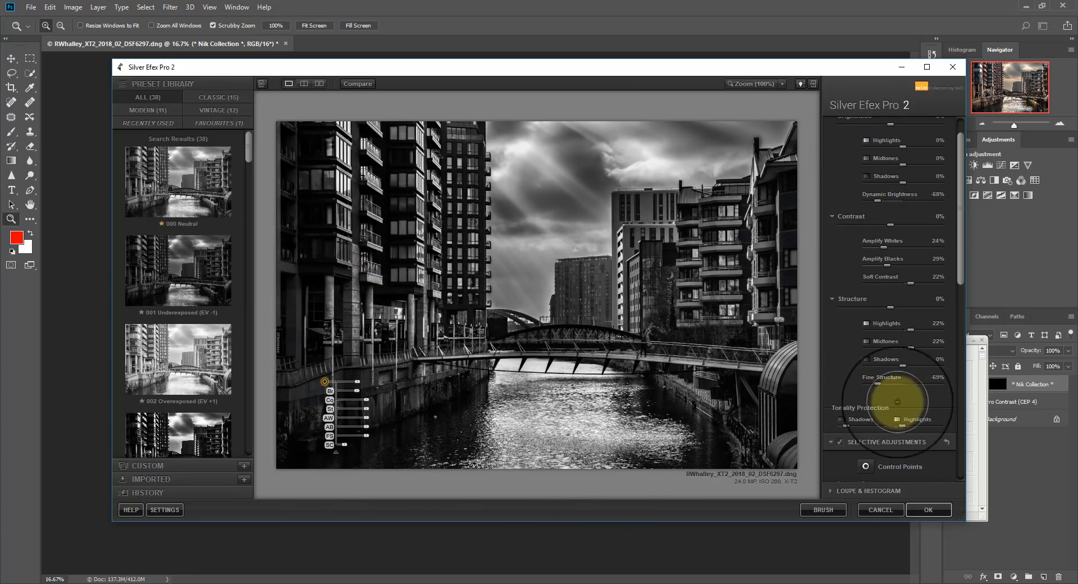
Add a control point on the middle of the footbridge and adjust its sliders to make the bridge stand out.
{"action": "left_click", "coordinate": [866, 467]}
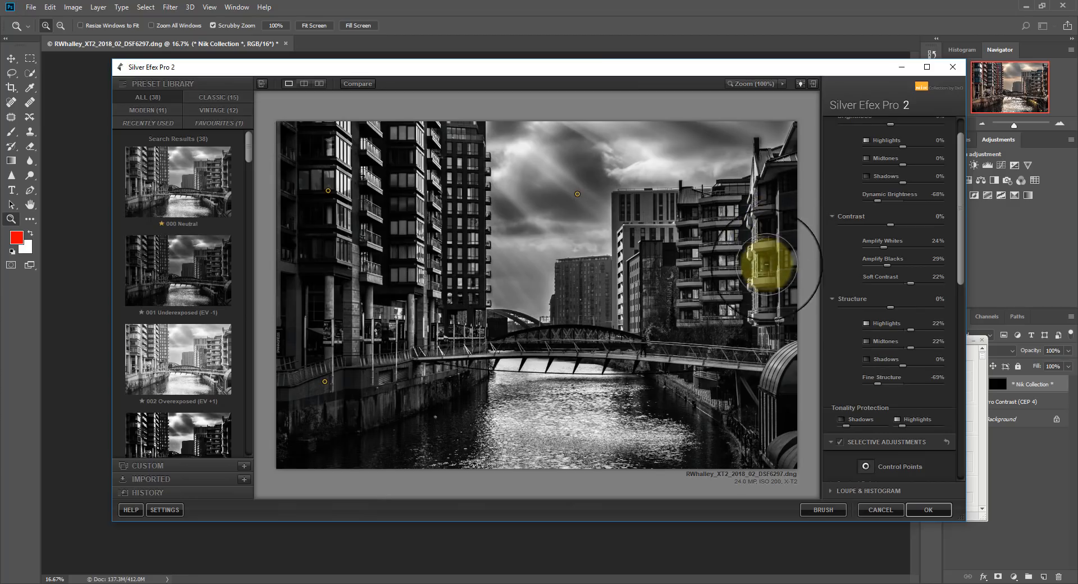
{"action": "left_click", "coordinate": [613, 356]}
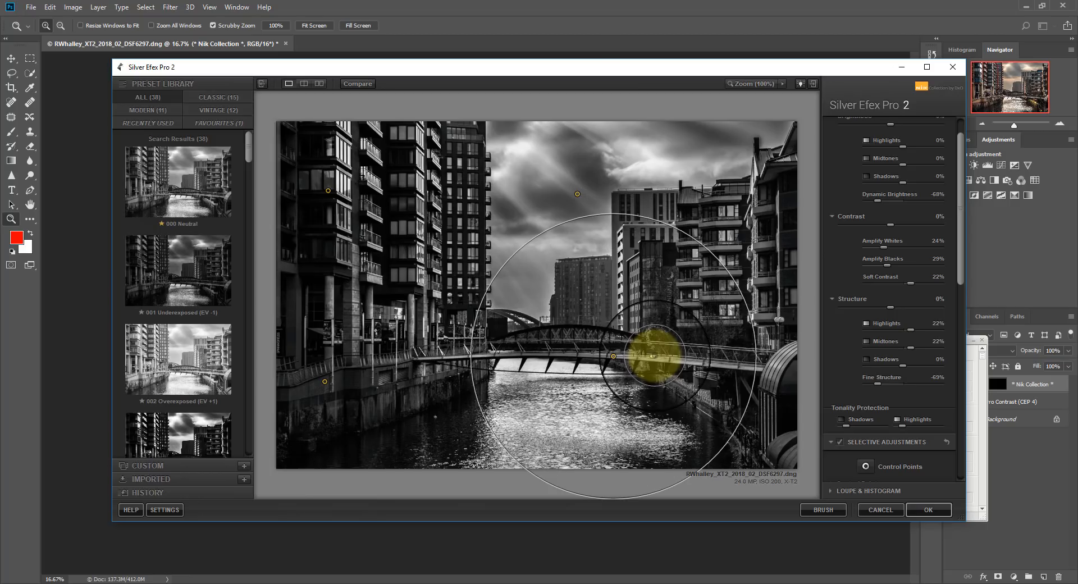
{"action": "left_click_drag", "start_coordinate": [655, 374], "coordinate": [661, 374]}
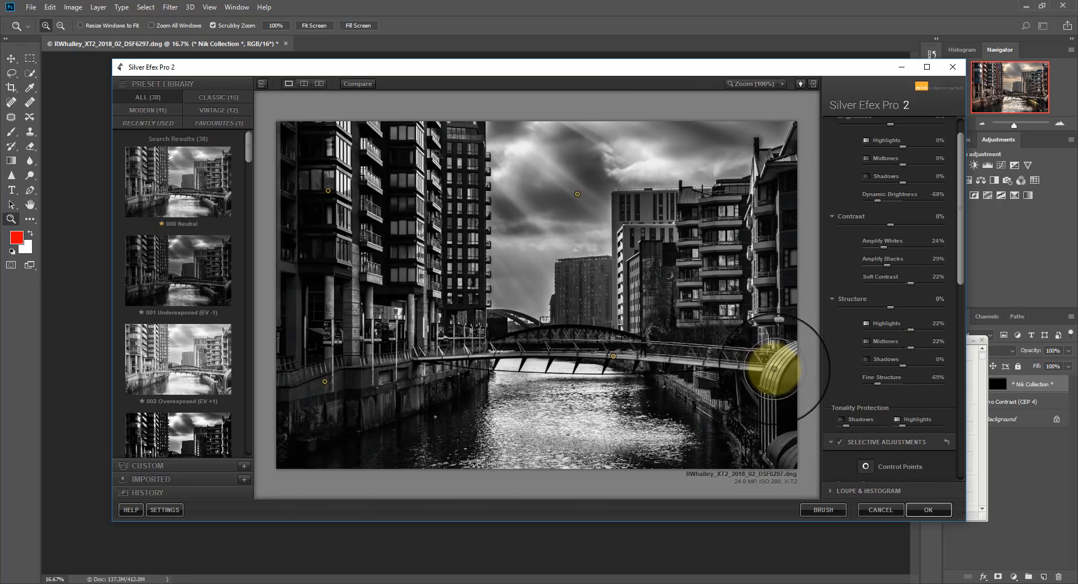
Add a control point on the curved metal structure at the end of the footbridge, adjusting its coverage size and raising its brightness.
{"action": "left_click", "coordinate": [745, 366]}
{"action": "left_click_drag", "start_coordinate": [744, 365], "coordinate": [739, 365]}
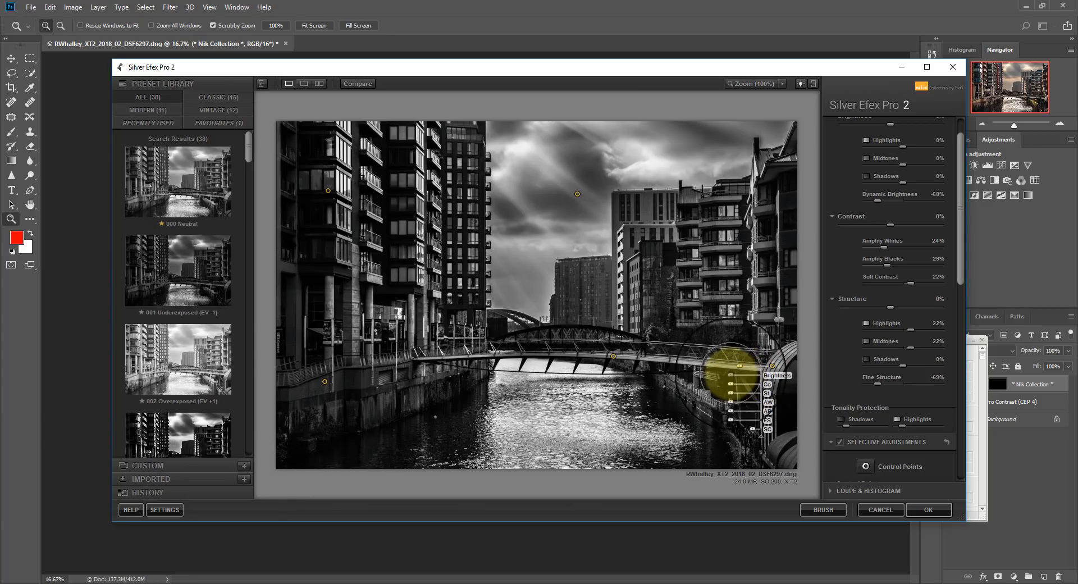
{"action": "left_click_drag", "start_coordinate": [729, 375], "coordinate": [699, 404]}
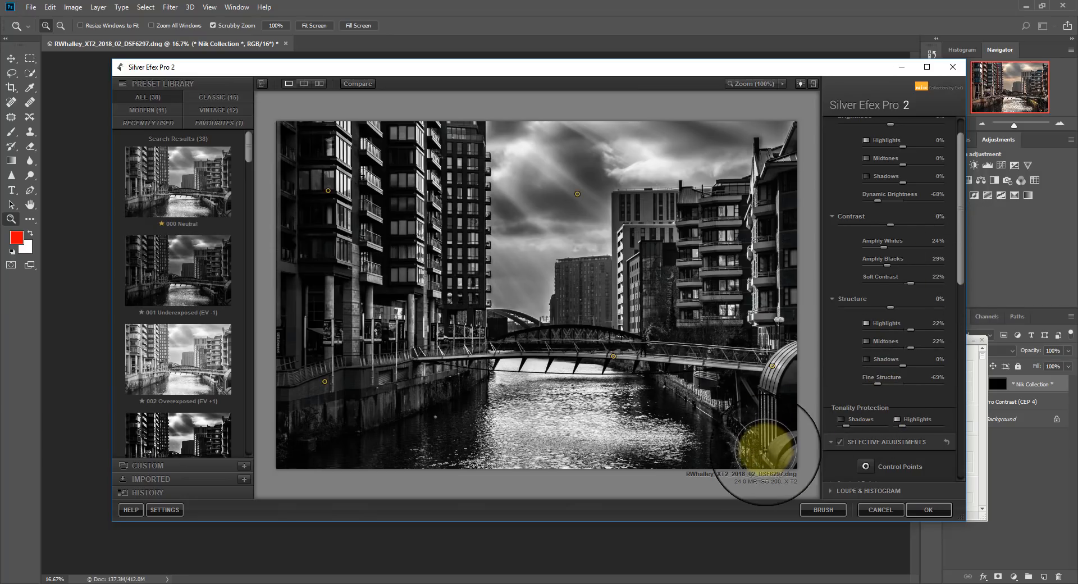
Apply the Lens Falloff 2 vignette in the finishing adjustments.
{"action": "left_click_drag", "start_coordinate": [961, 275], "coordinate": [963, 469]}
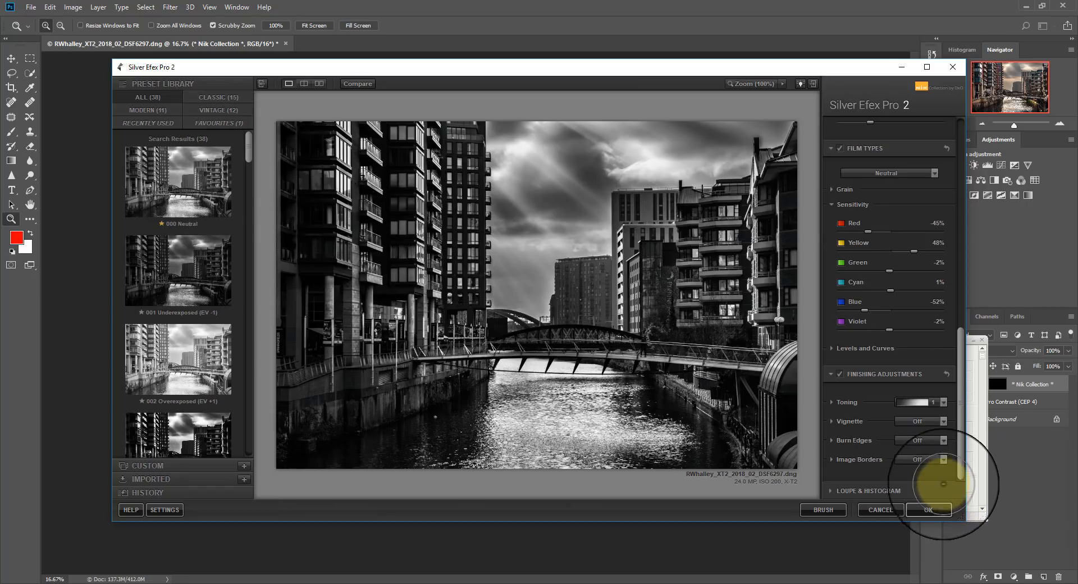
{"action": "left_click", "coordinate": [944, 421]}
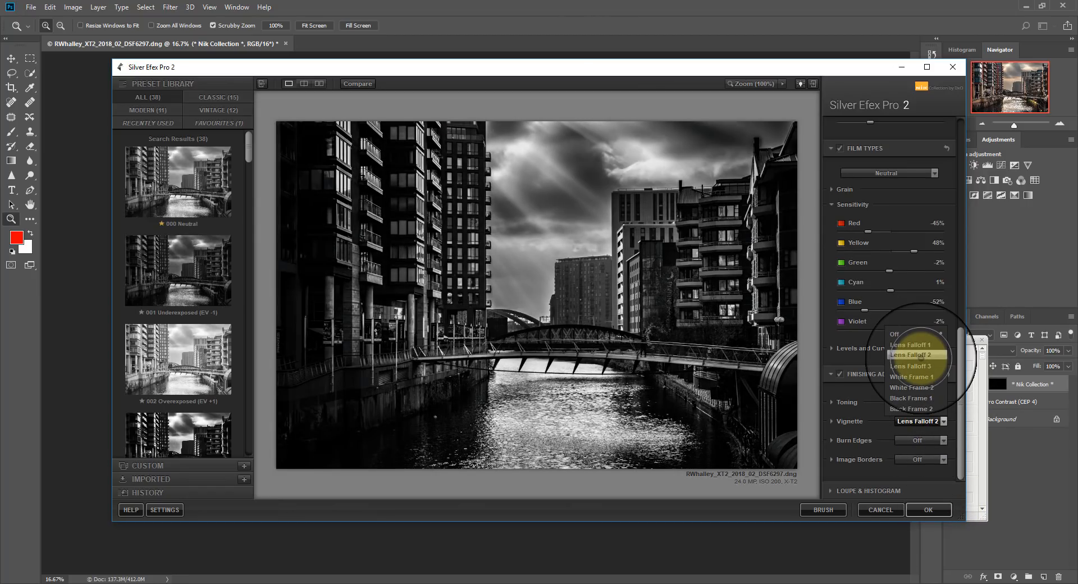
{"action": "left_click", "coordinate": [919, 355]}
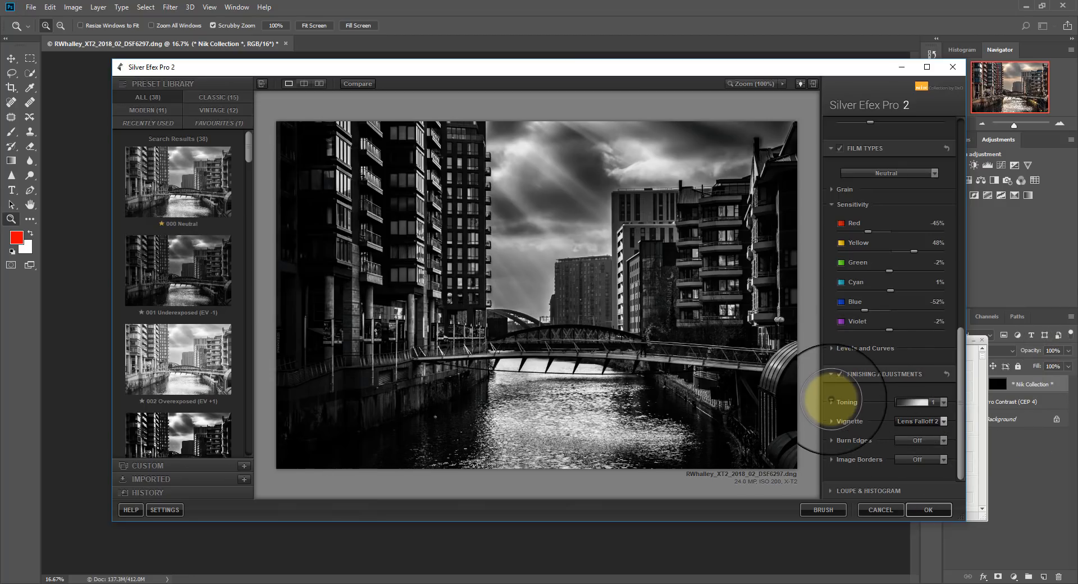
Set the vignette's Size to 69% and Amount to -30%, and place its centre on the water just below the footbridge.
{"action": "left_click", "coordinate": [832, 421]}
{"action": "scroll", "coordinate": [947, 420], "scroll_direction": "down", "scroll_amount": 2}
{"action": "left_click_drag", "start_coordinate": [938, 414], "coordinate": [909, 419]}
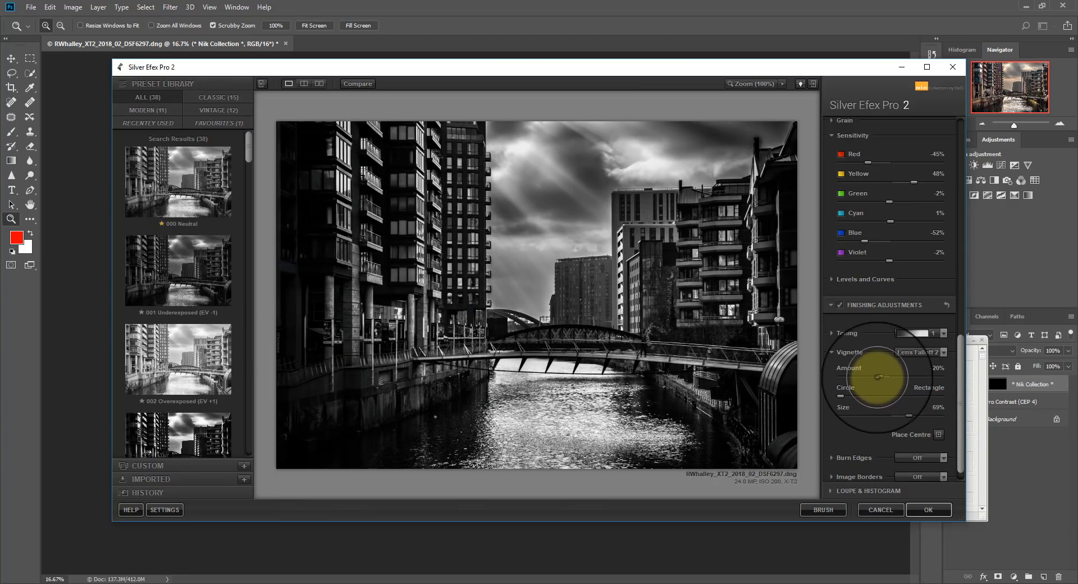
{"action": "left_click_drag", "start_coordinate": [881, 376], "coordinate": [873, 376]}
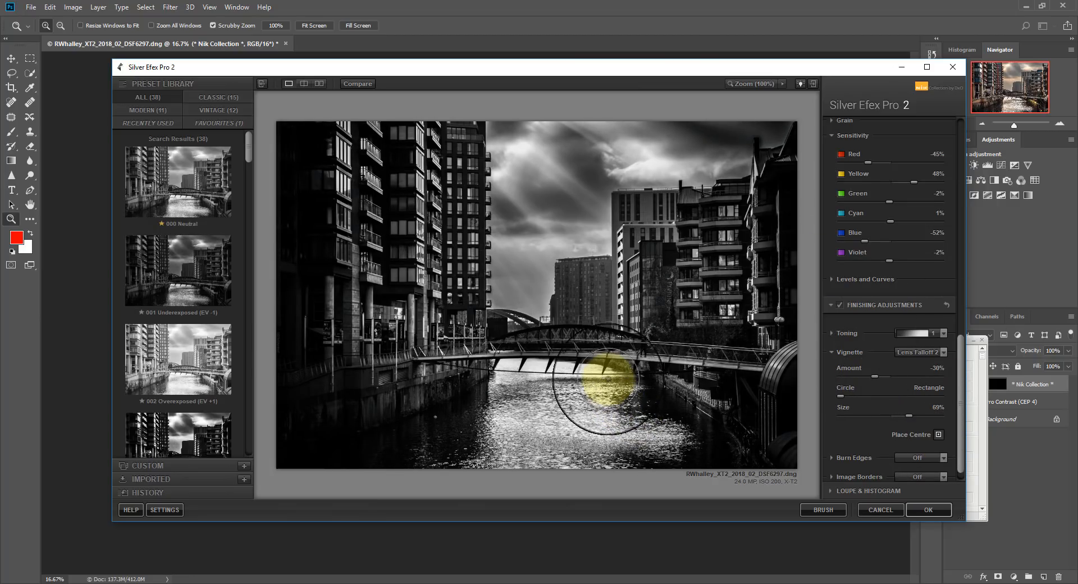
{"action": "left_click", "coordinate": [610, 389]}
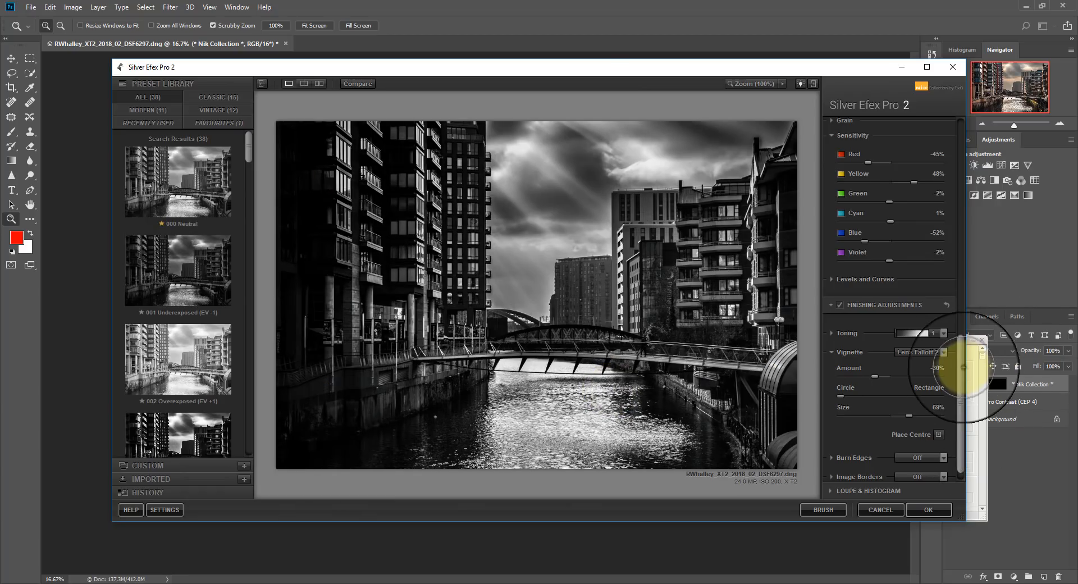
Increase the Highlights amount under Tonality Protection.
{"action": "scroll", "coordinate": [962, 381], "scroll_direction": "down", "scroll_amount": 1}
{"action": "left_click_drag", "start_coordinate": [962, 381], "coordinate": [962, 232]}
{"action": "mouse_move", "coordinate": [894, 264]}
{"action": "left_mouse_down"}
{"action": "mouse_move", "coordinate": [923, 262]}
{"action": "mouse_move", "coordinate": [913, 262]}
{"action": "left_mouse_up"}
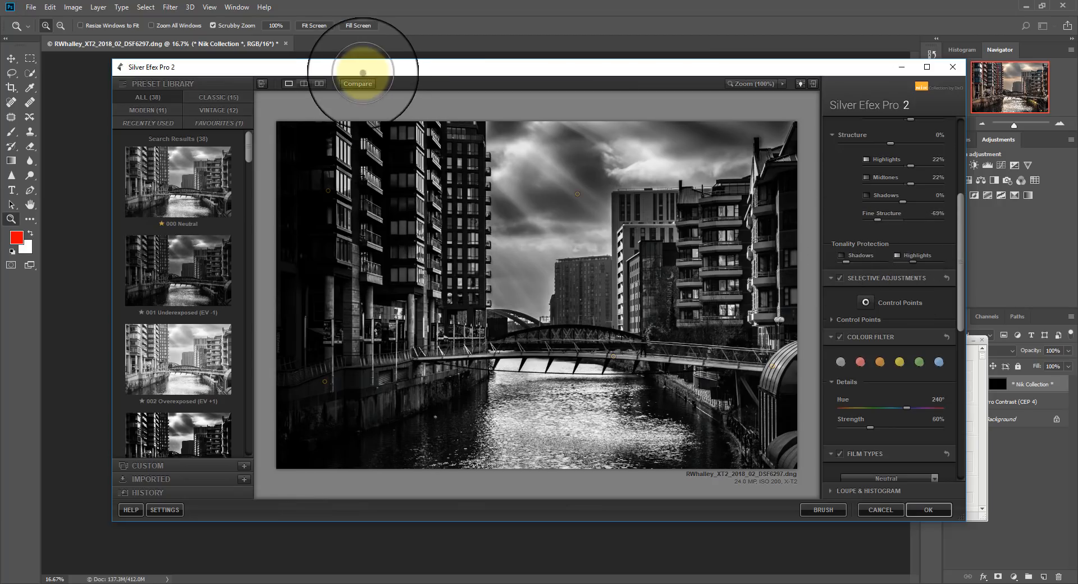
Compare the black and white version with the original and apply the Silver Efex Pro 2 conversion.
{"action": "left_click", "coordinate": [359, 84]}
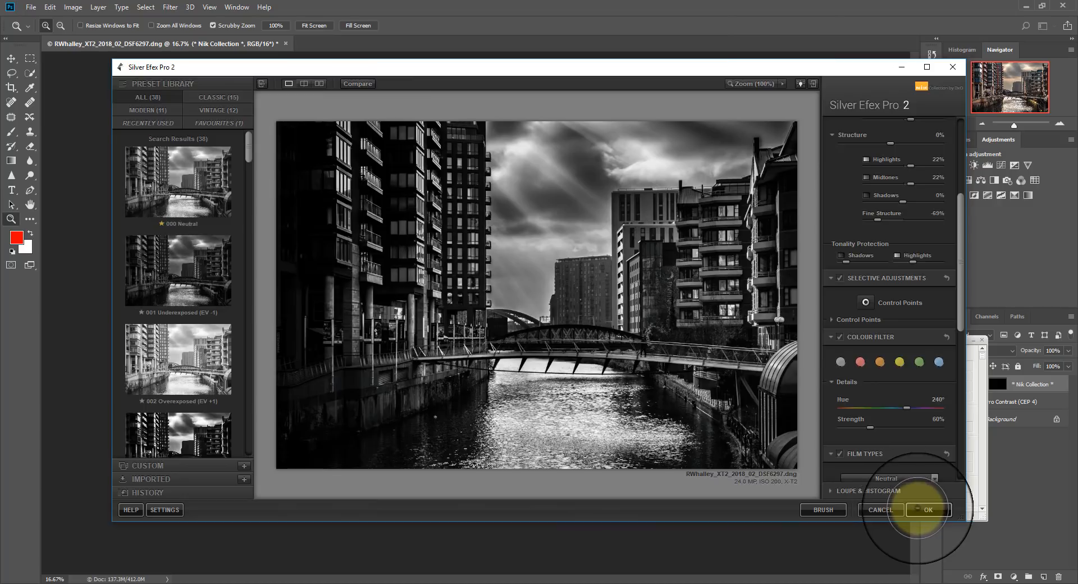
{"action": "left_click", "coordinate": [921, 509]}
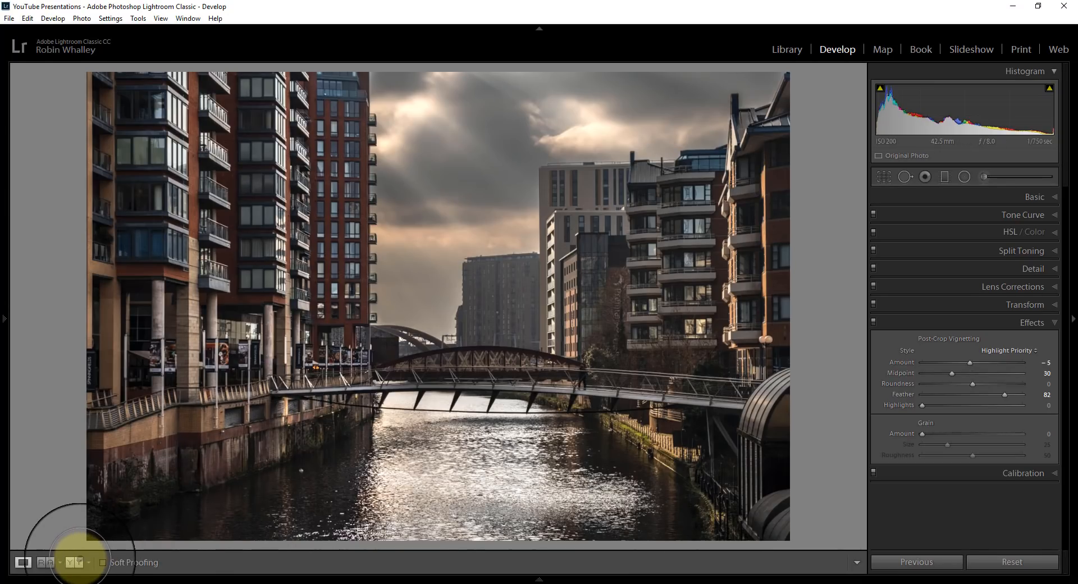
Show the before and after comparison of the colour photo in Lightroom's Develop module.
{"action": "left_click", "coordinate": [75, 562]}
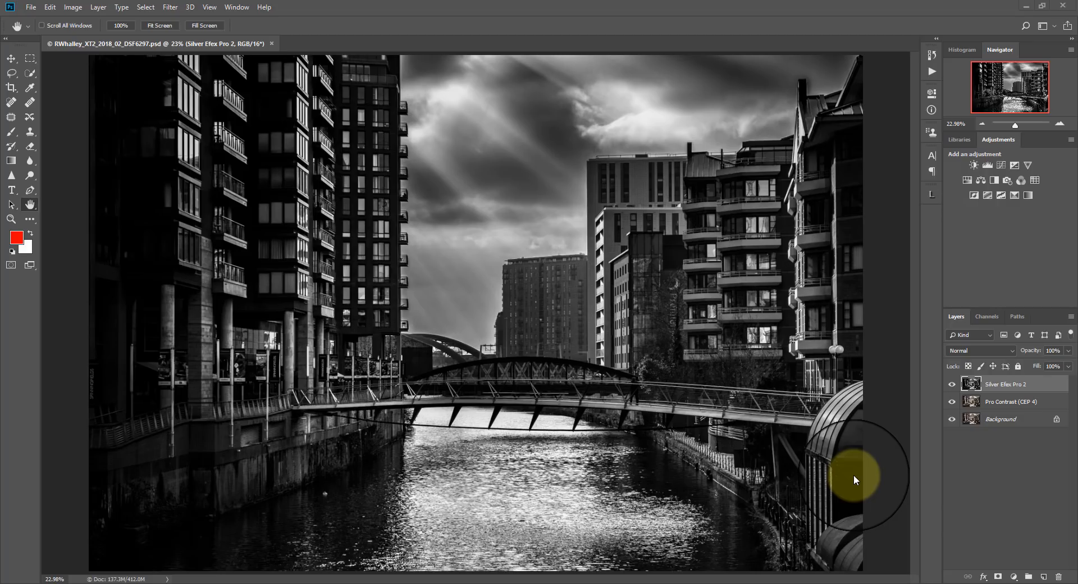
Switch to the browser, open Photo Guides & Files in the Lenscraft members area, and find the Supporting Image Files section.
{"action": "key", "text": "alt+Tab"}
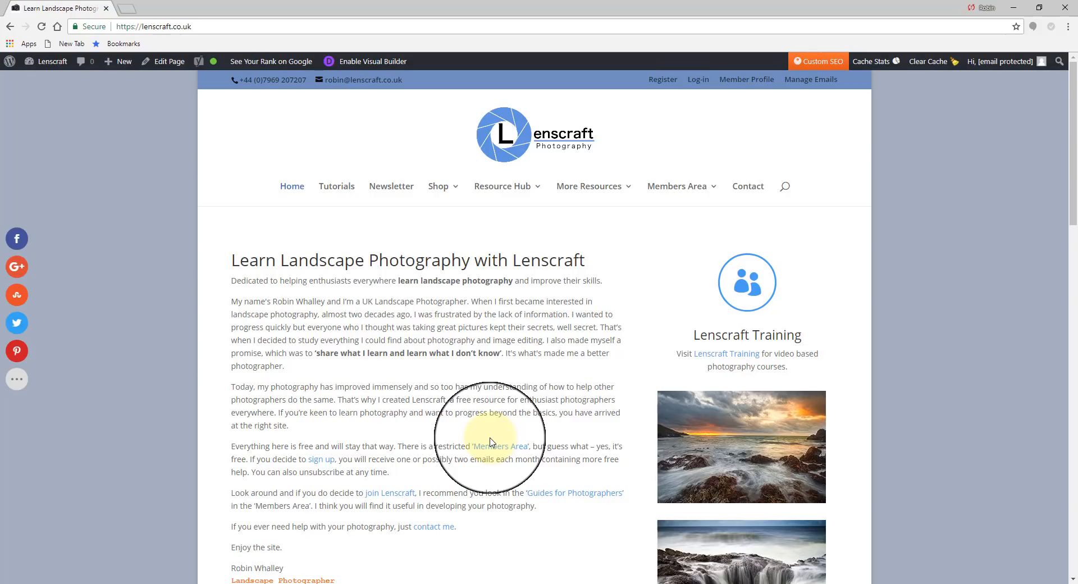
{"action": "mouse_move", "coordinate": [687, 197]}
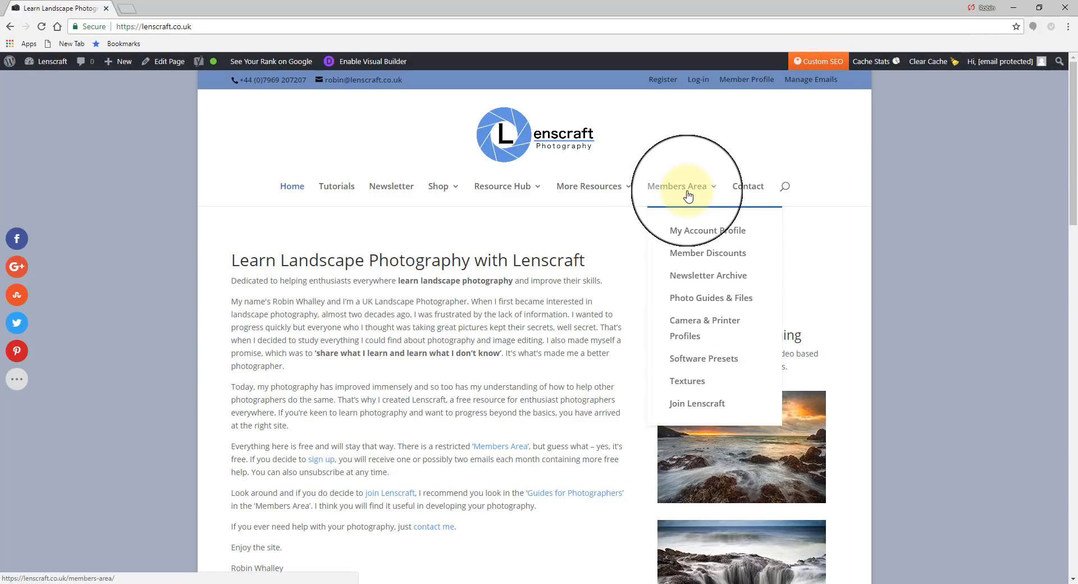
{"action": "left_click", "coordinate": [696, 300]}
{"action": "scroll", "coordinate": [564, 337], "scroll_direction": "down", "scroll_amount": 3}
{"action": "scroll", "coordinate": [566, 363], "scroll_direction": "down", "scroll_amount": 15}
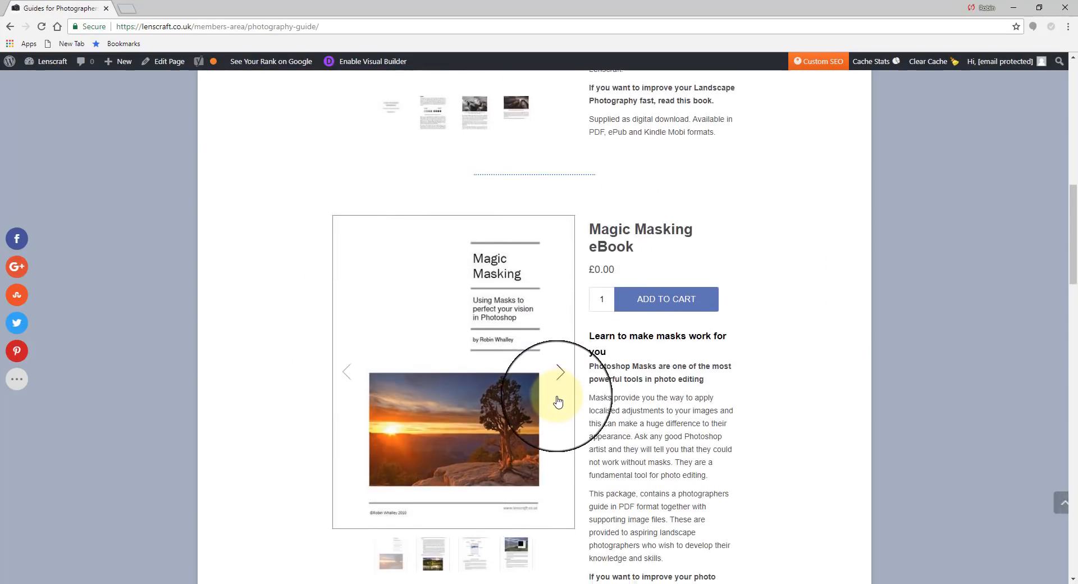
{"action": "scroll", "coordinate": [558, 401], "scroll_direction": "down", "scroll_amount": 20}
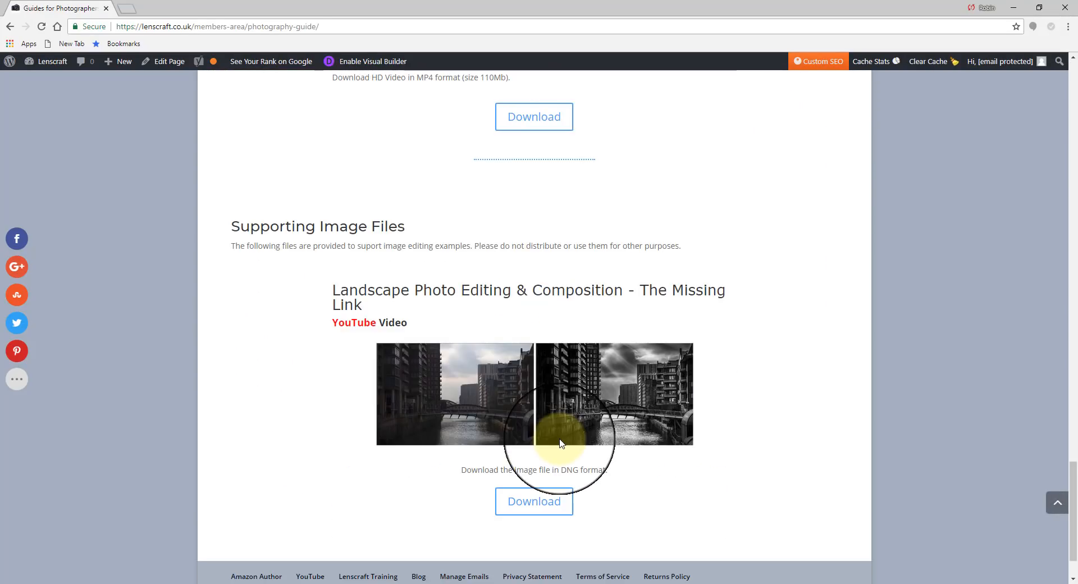
Start the DNG download for Landscape Photo Editing & Composition - The Missing Link, and cancel it at the confirmation.
{"action": "left_click", "coordinate": [531, 502]}
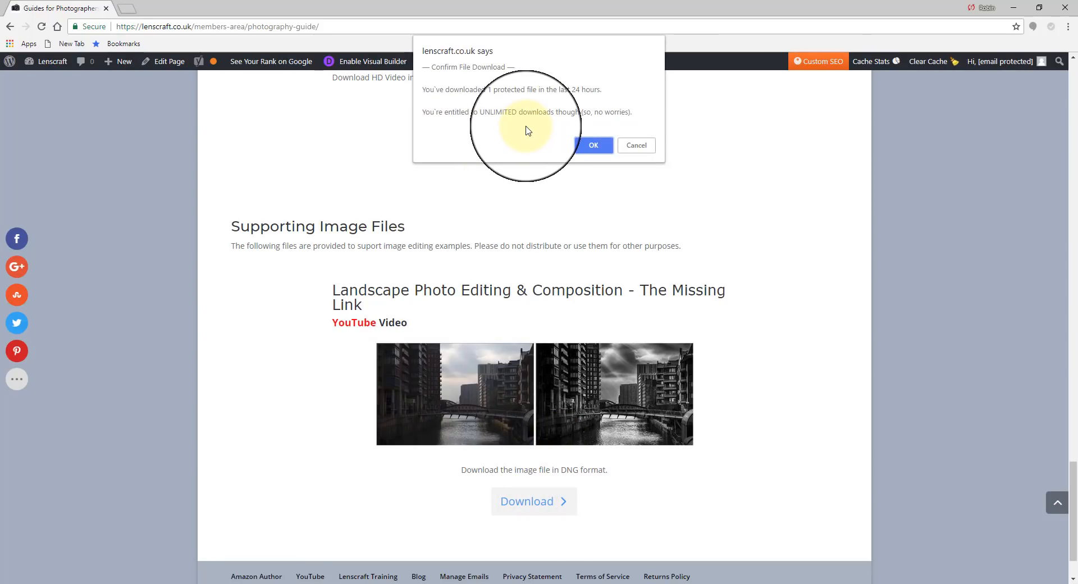
{"action": "left_click", "coordinate": [637, 144]}
Open the Join Lenscraft page from the site's members area.
{"action": "scroll", "coordinate": [749, 298], "scroll_direction": "up", "scroll_amount": 14}
{"action": "scroll", "coordinate": [749, 298], "scroll_direction": "up", "scroll_amount": 15}
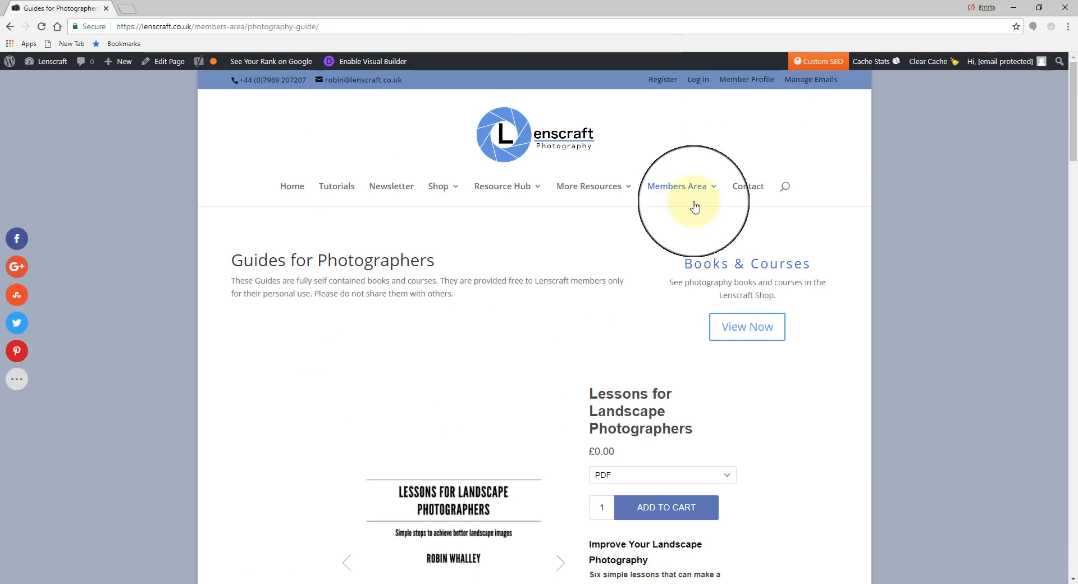
{"action": "mouse_move", "coordinate": [688, 194]}
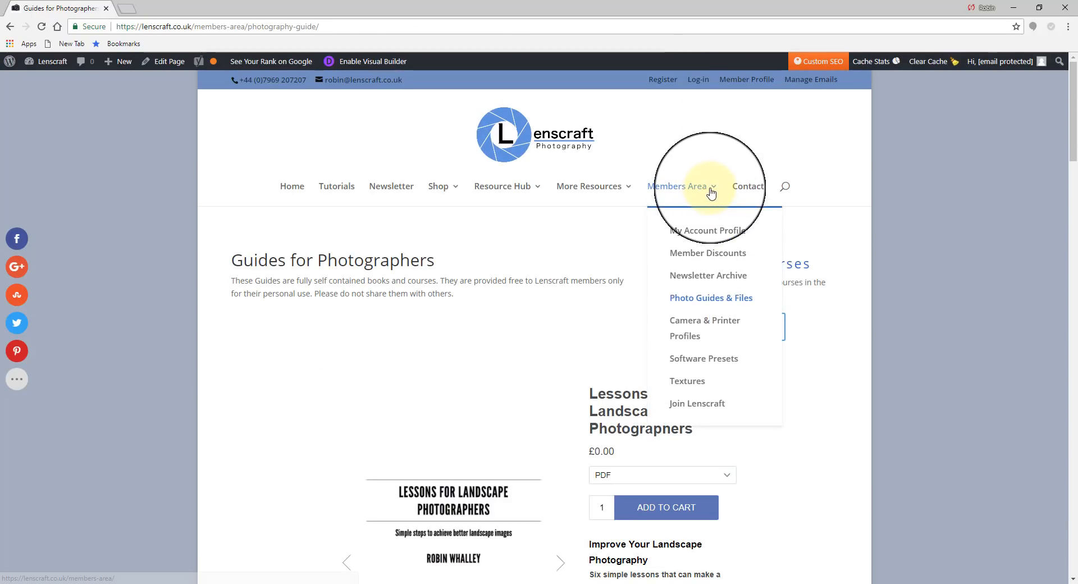
{"action": "left_click", "coordinate": [697, 403]}
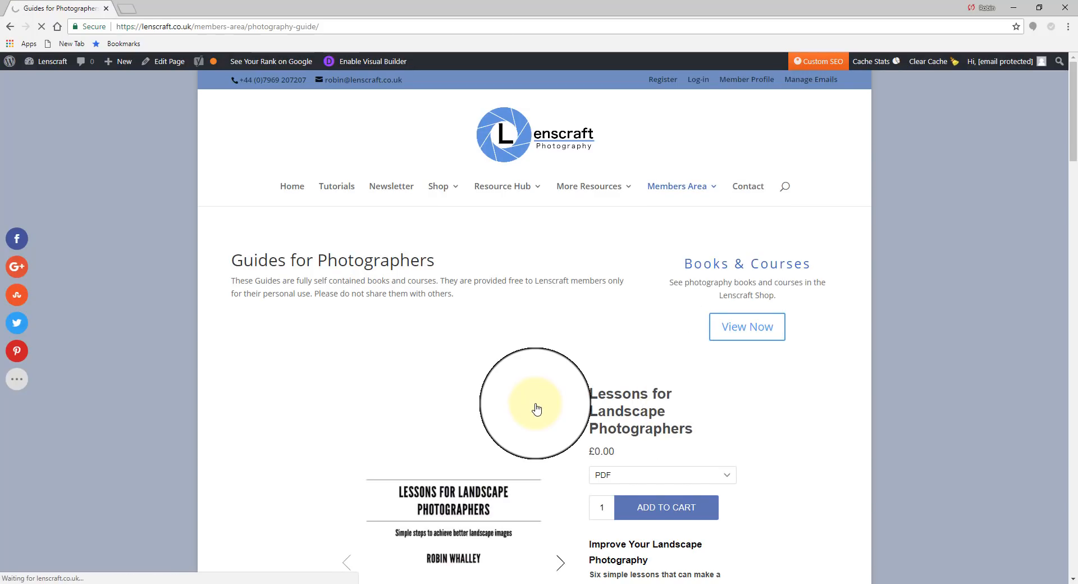